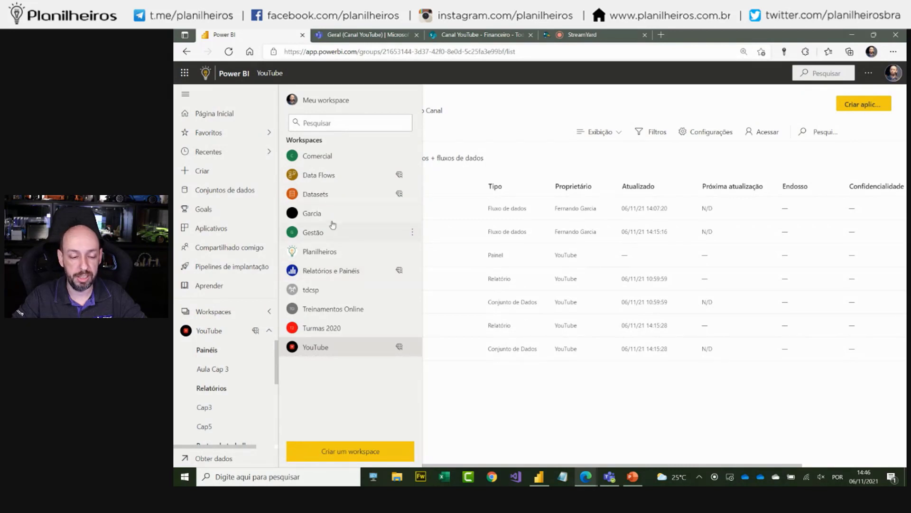
Examine the columns and data types of the fVendas table in the Data Flows workspace's Area X dataflow
left_click(326, 179)
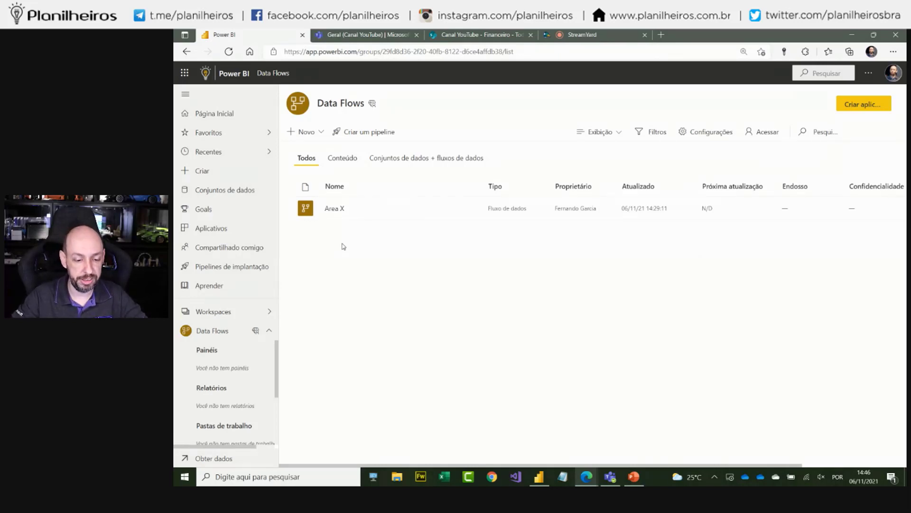
left_click(335, 209)
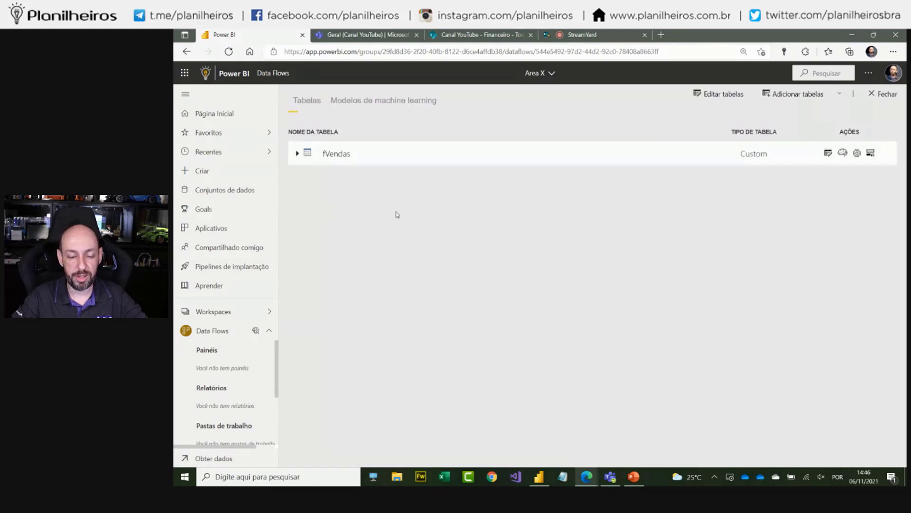
left_click(297, 154)
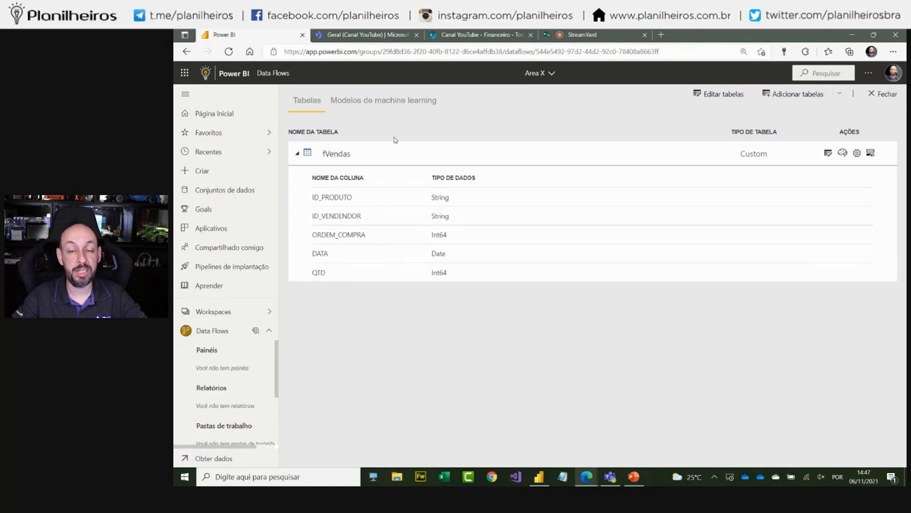
left_click(298, 154)
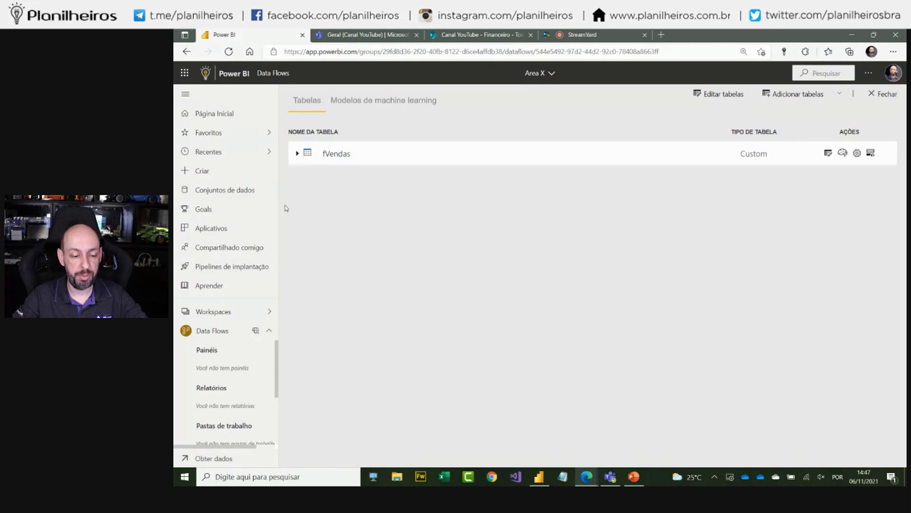
left_click(217, 332)
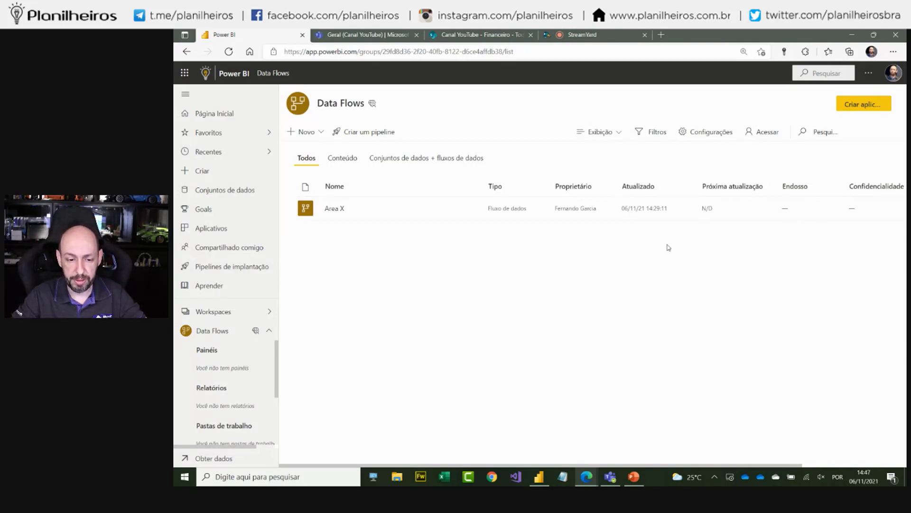
Start a new dataflow in the YouTube workspace using linked tables from other dataflows
left_click(231, 312)
left_click(316, 348)
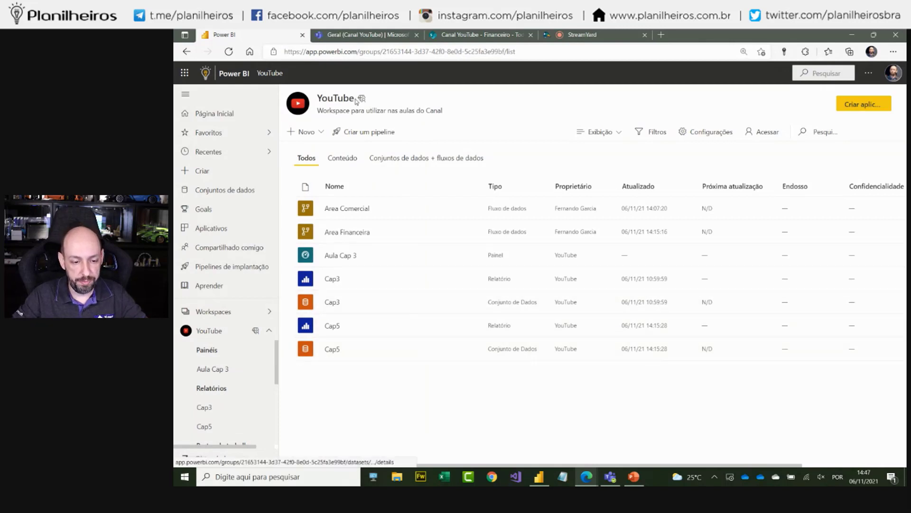
left_click(312, 132)
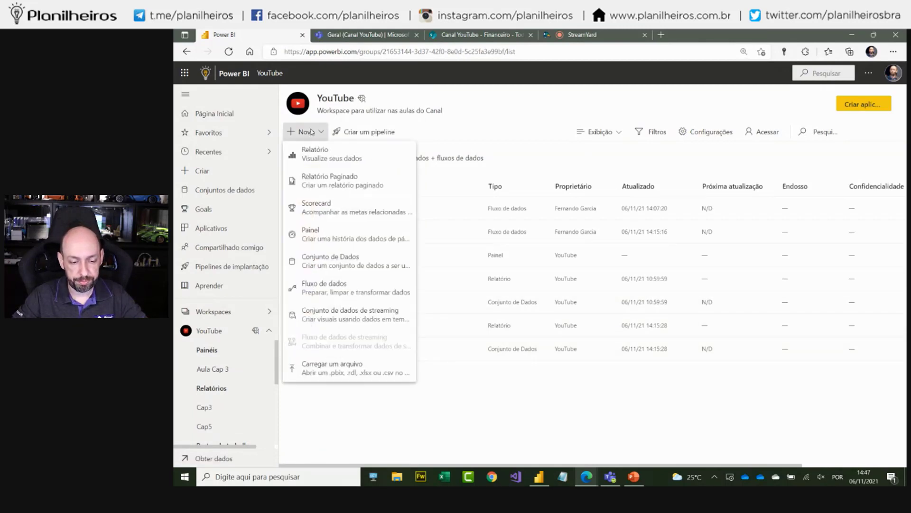
left_click(337, 295)
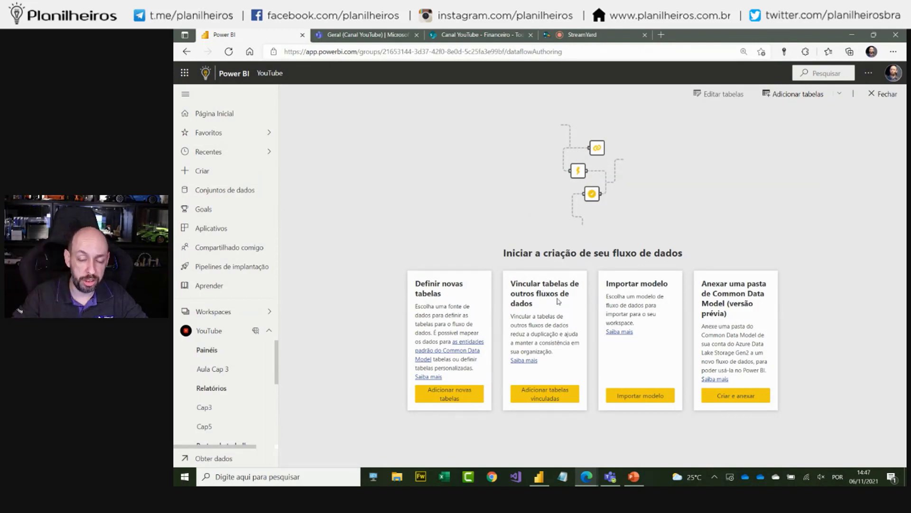
left_click(549, 403)
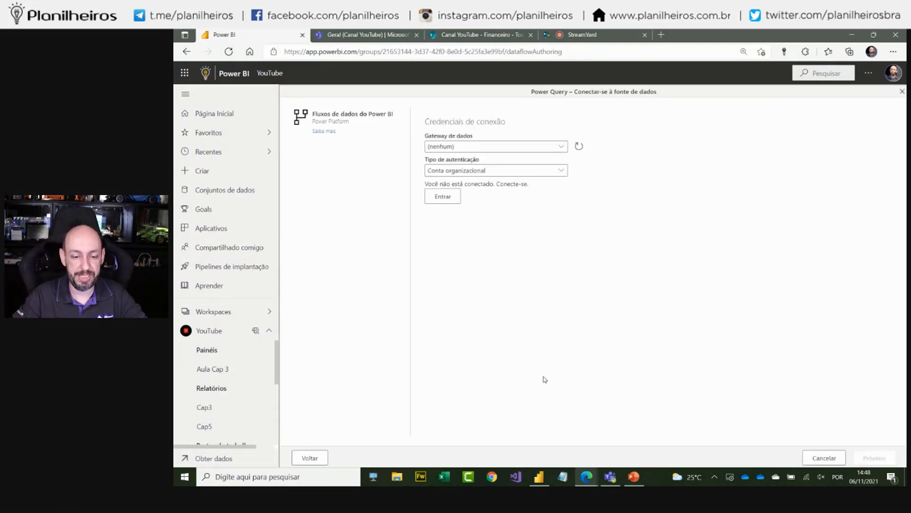
Sign in to the Power BI dataflows source with the organizational account and proceed to choosing data
left_click(454, 205)
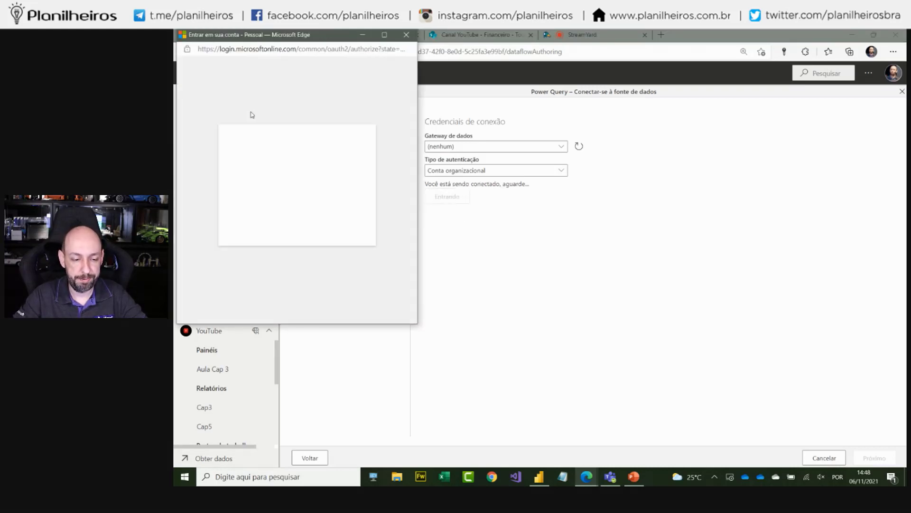
left_click(255, 140)
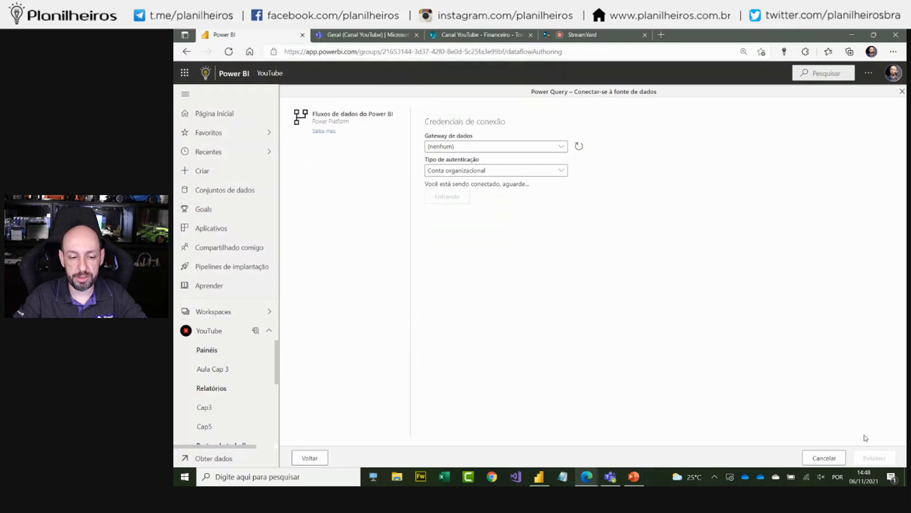
left_click(875, 456)
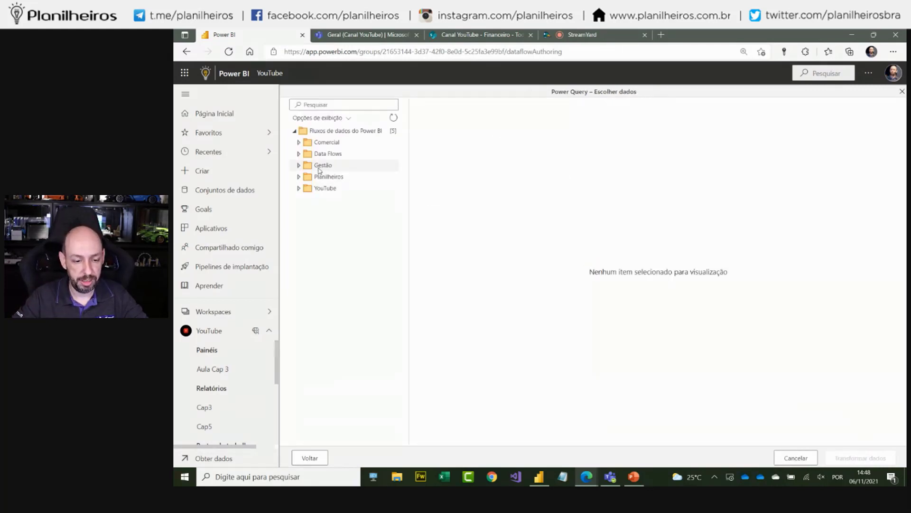
Select the fVendas table from Area X under Data Flows and bring it into the Power Query editor
left_click(299, 154)
left_click(327, 166)
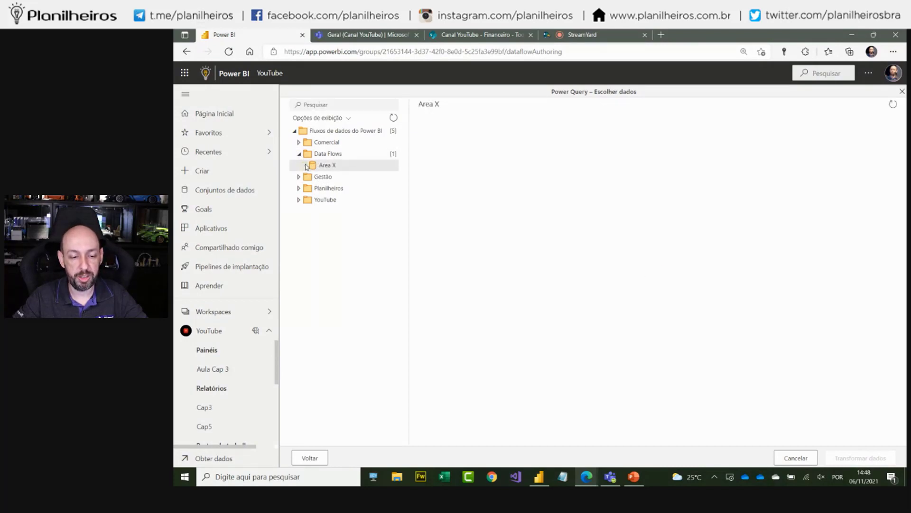
left_click(304, 166)
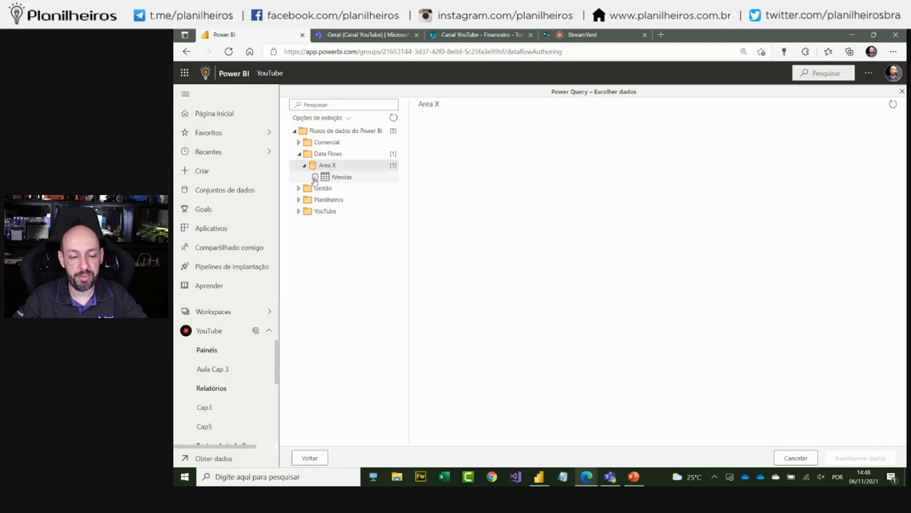
left_click(315, 178)
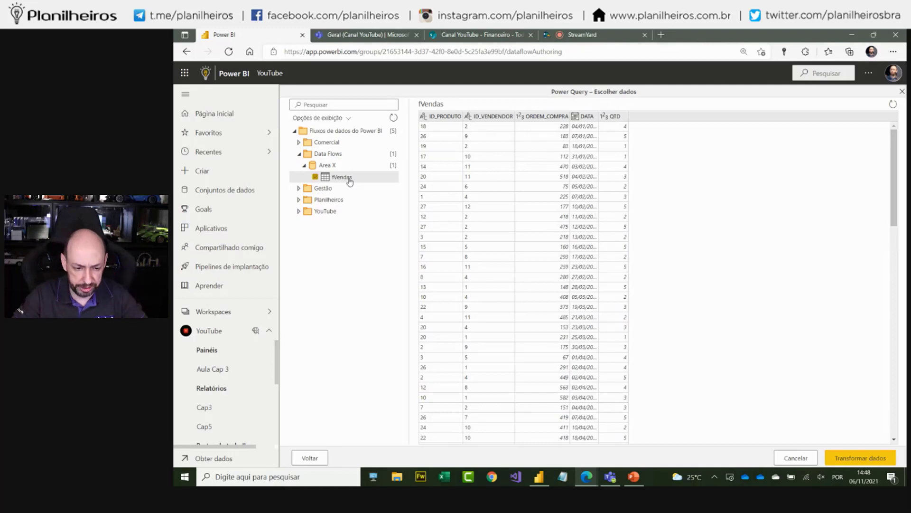
left_click(859, 458)
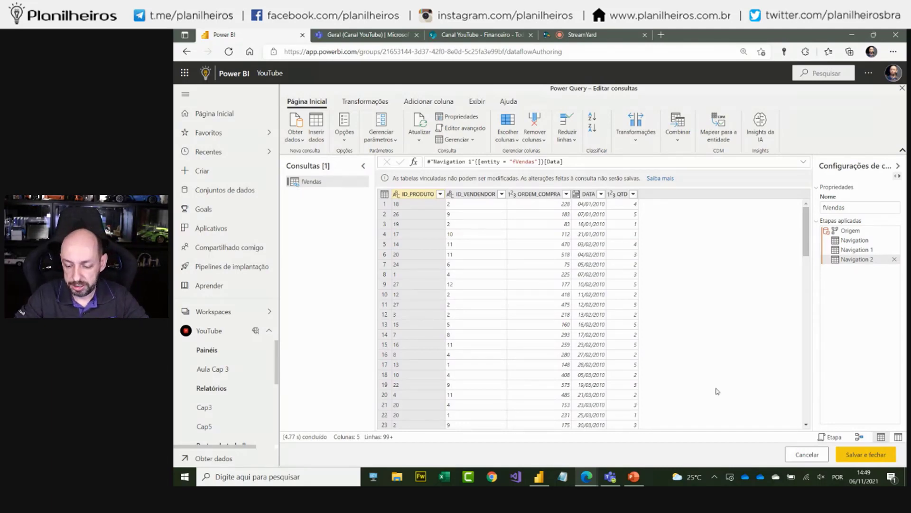
Save the linked-table dataflow as "Fvendas Area X", refresh it immediately and return to the YouTube workspace
left_click(876, 456)
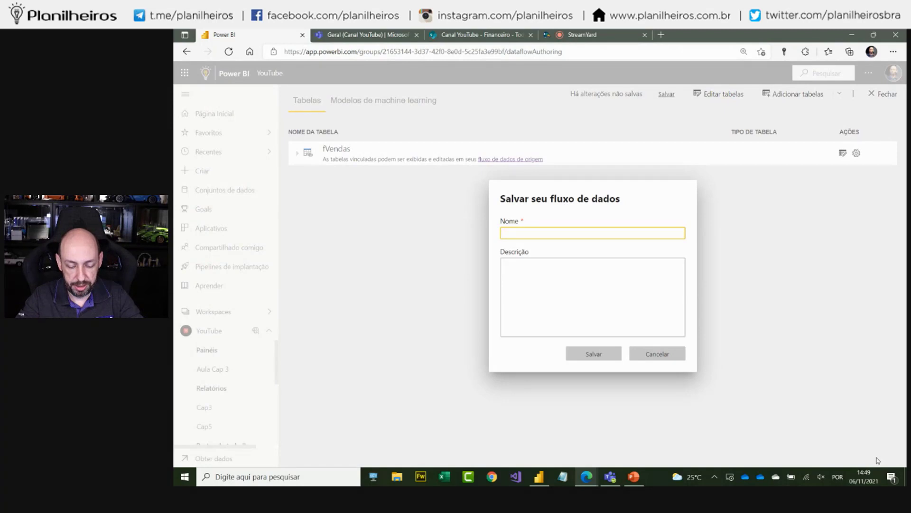
type("F")
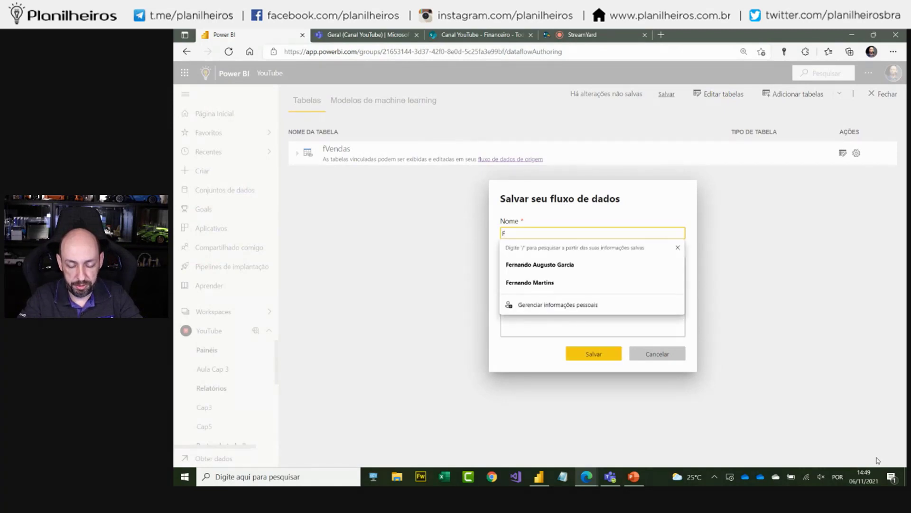
type("vendas ")
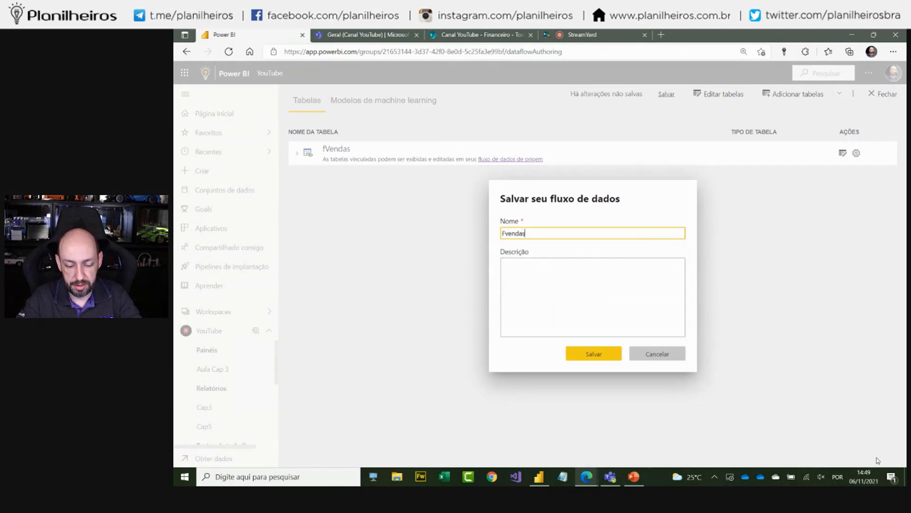
type("Area X")
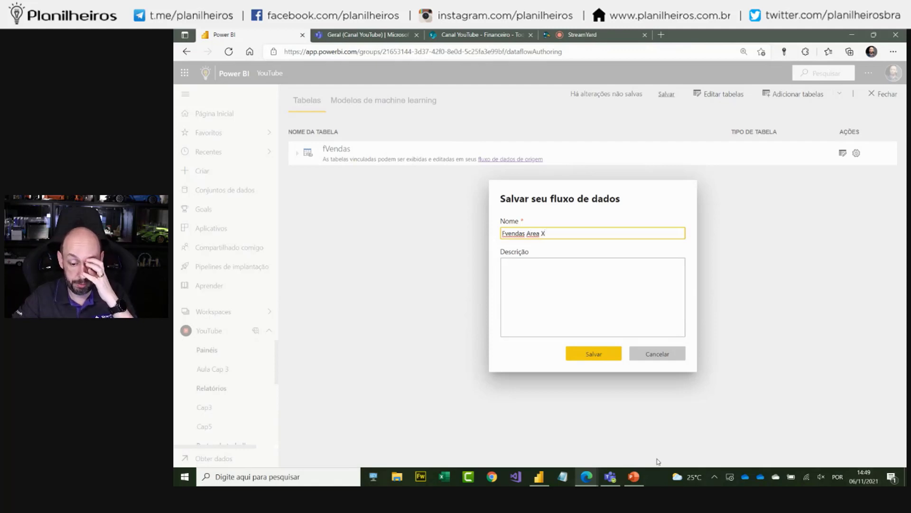
left_click(599, 354)
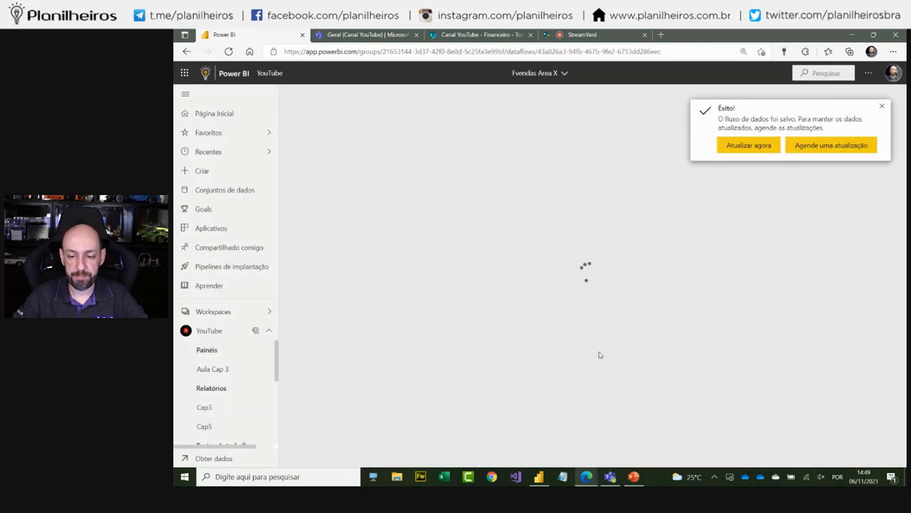
left_click(751, 147)
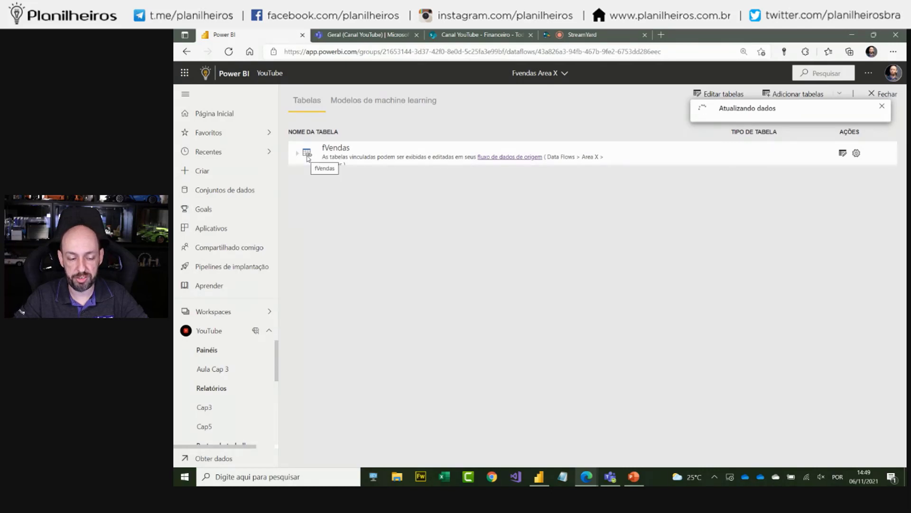
left_click(210, 335)
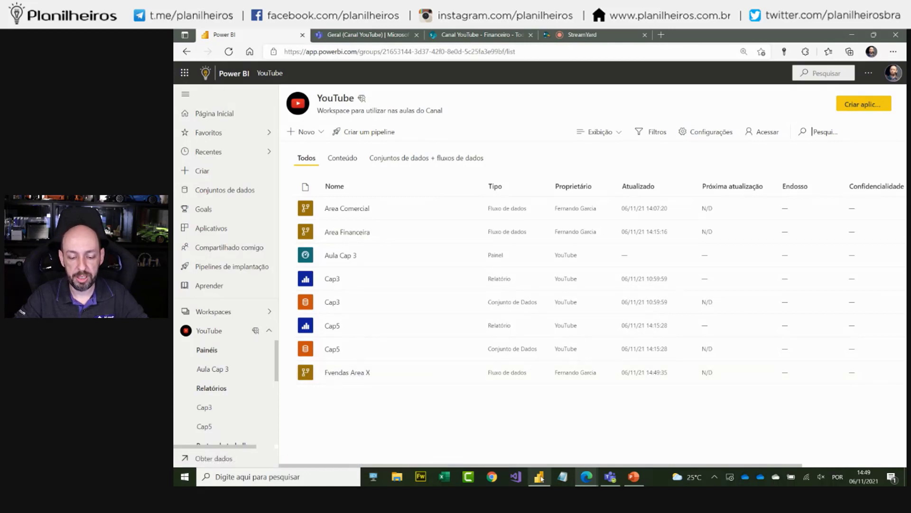
Switch to the Cap5 report in Power BI Desktop and close it without saving changes
mouse_move(539, 476)
left_click(527, 442)
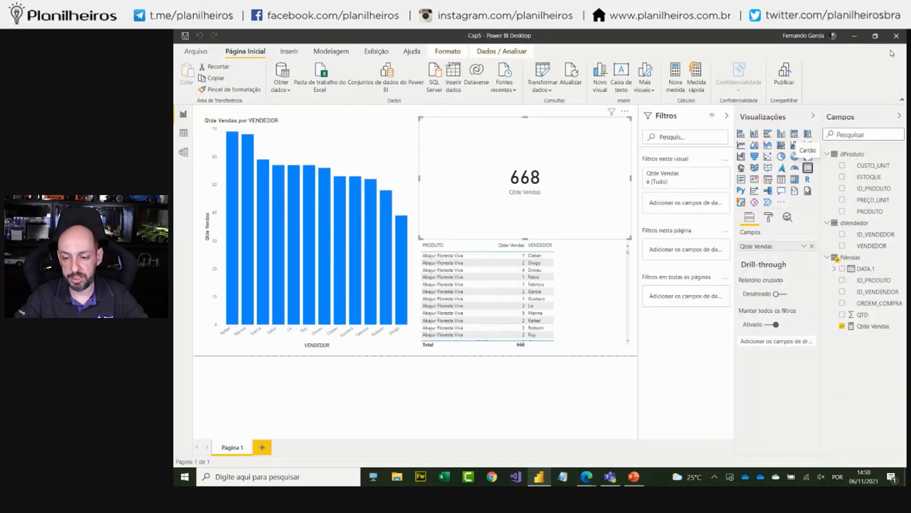
left_click(896, 35)
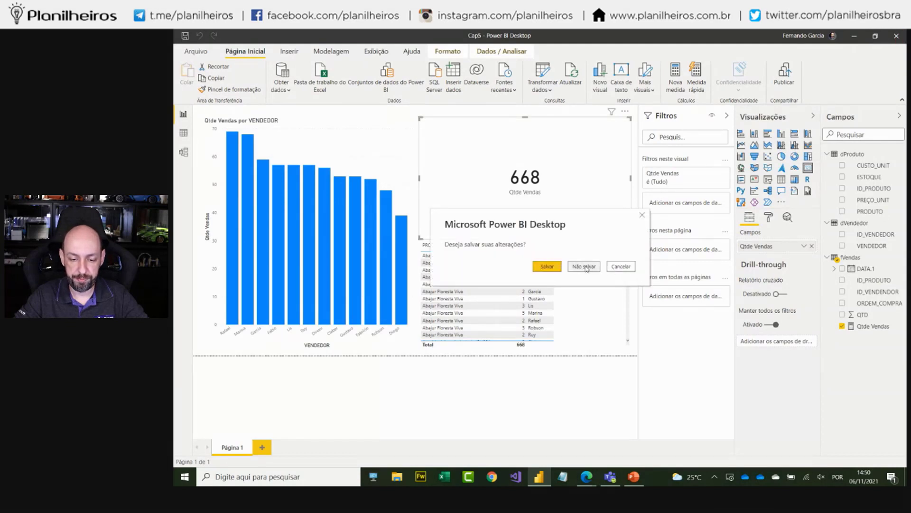
left_click(588, 268)
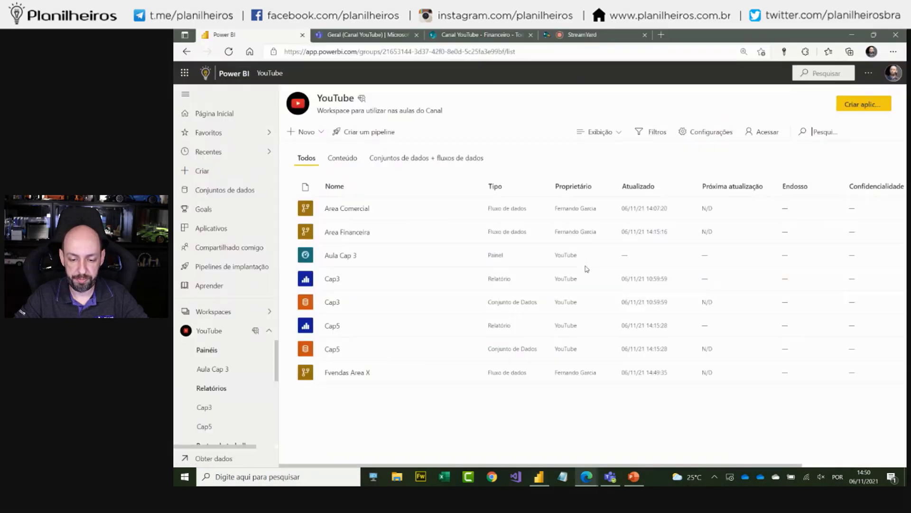
Open a blank Power BI Desktop report and load fVendas from the YouTube workspace's Fvendas Area X dataflow
left_click(539, 479)
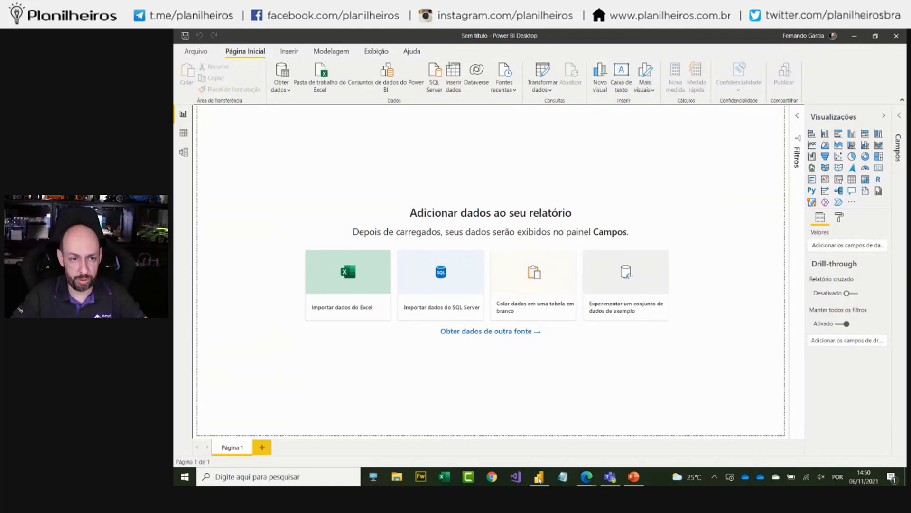
left_click(283, 90)
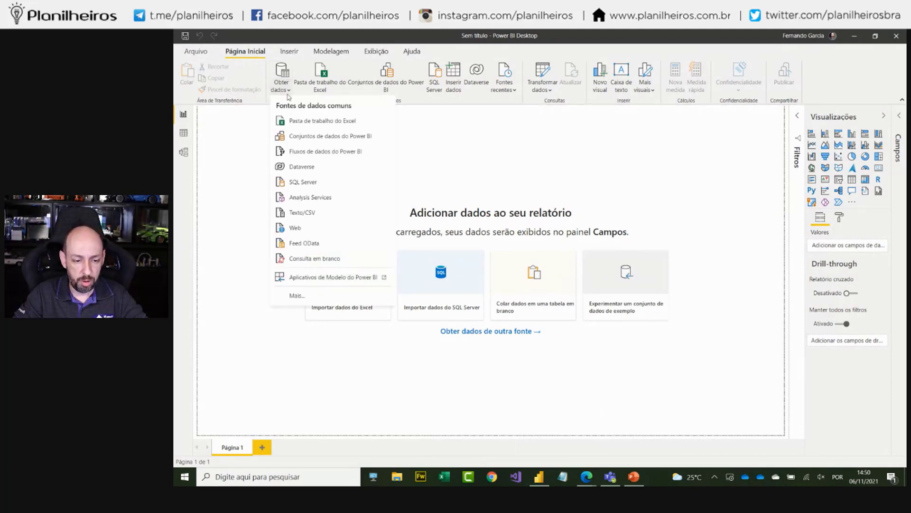
left_click(329, 152)
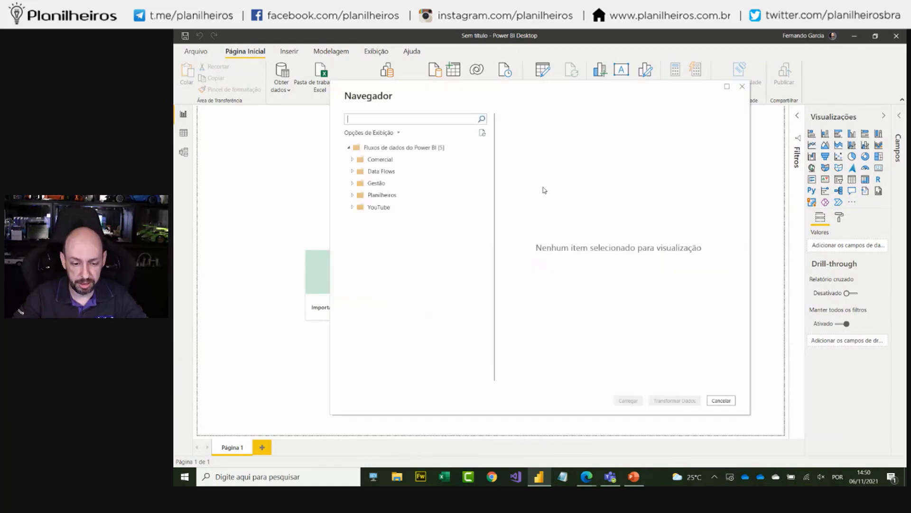
left_click(352, 207)
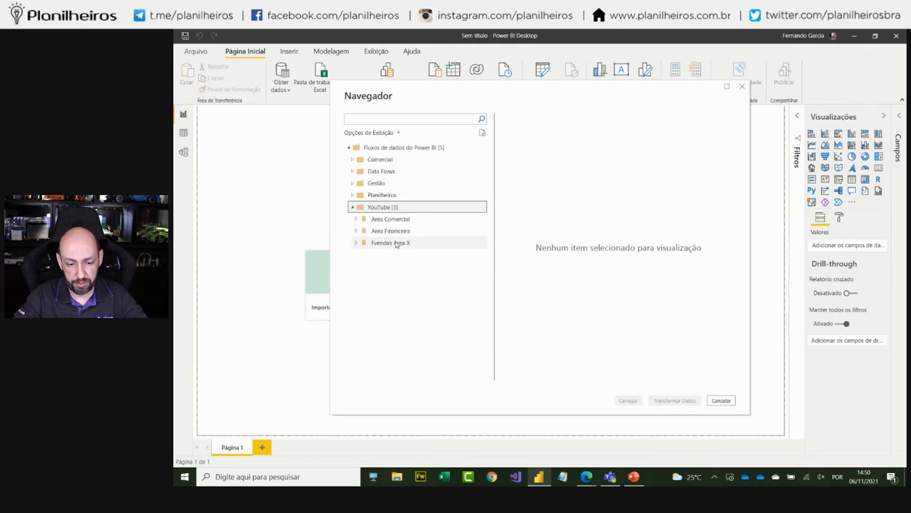
left_click(363, 244)
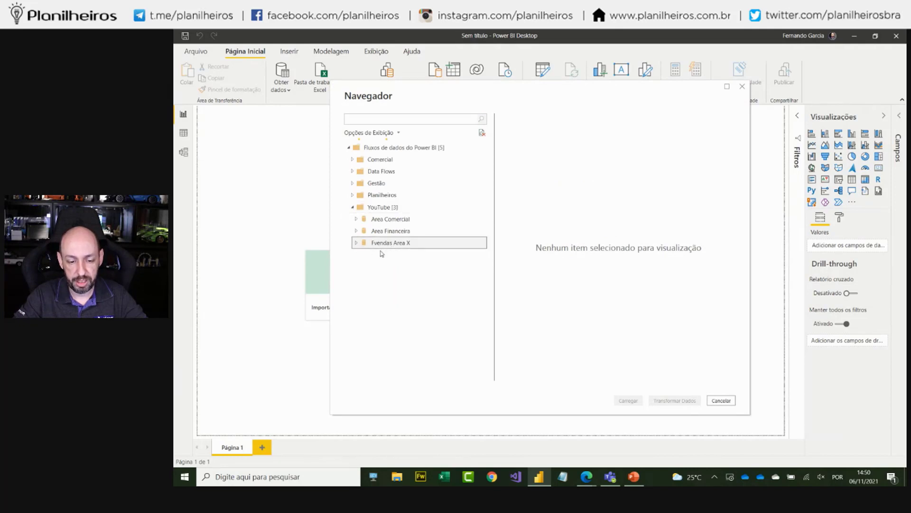
left_click(366, 255)
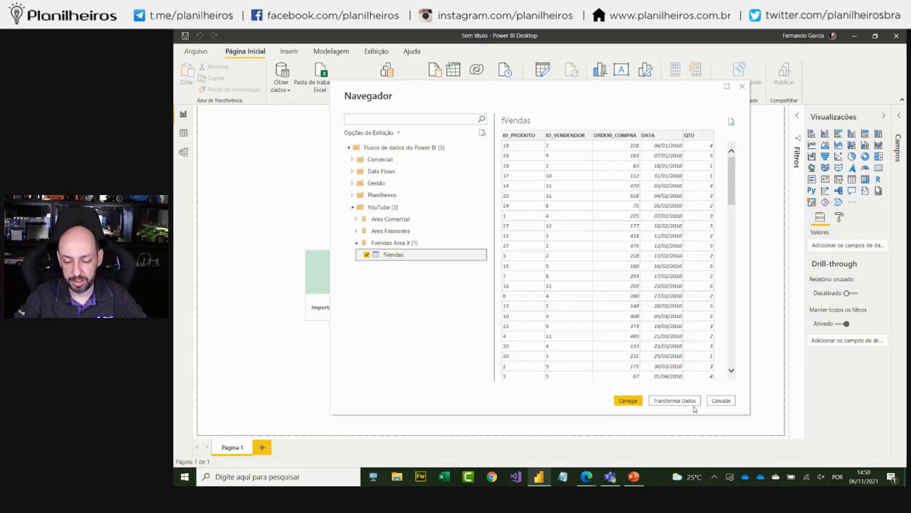
left_click(619, 400)
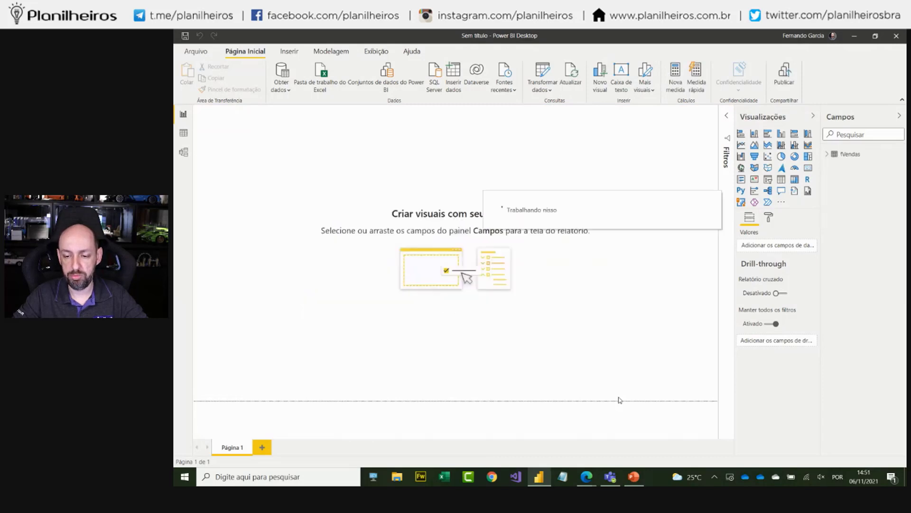
Load the dProduto and dVendedor tables from the YouTube workspace's Area Comercial dataflow into the report
left_click(279, 85)
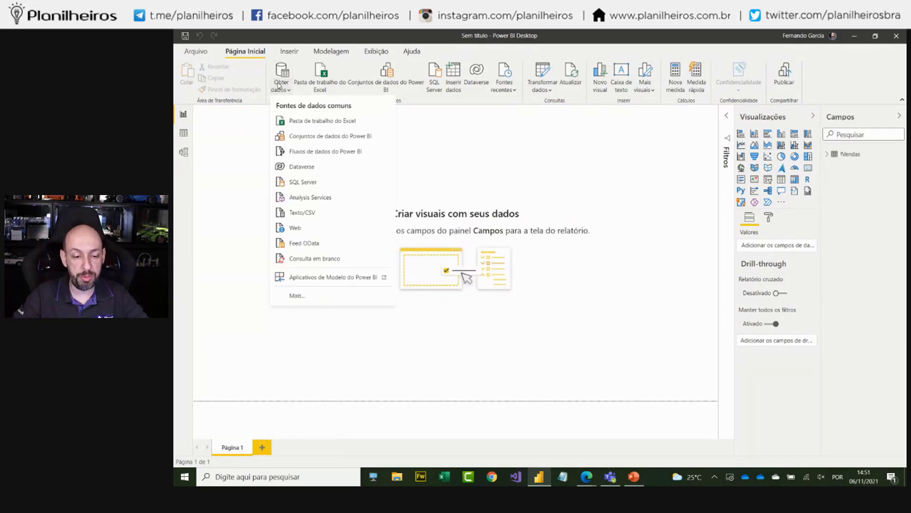
left_click(315, 153)
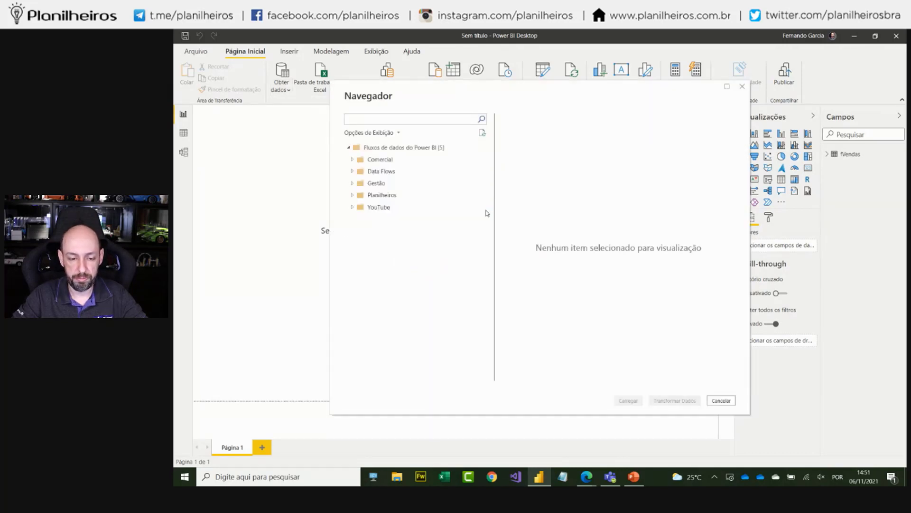
left_click(352, 207)
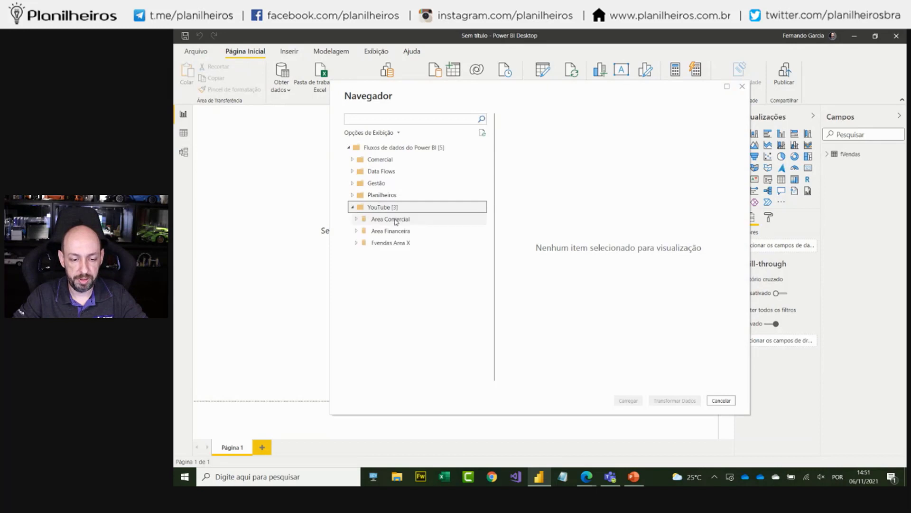
left_click(396, 221)
left_click(357, 219)
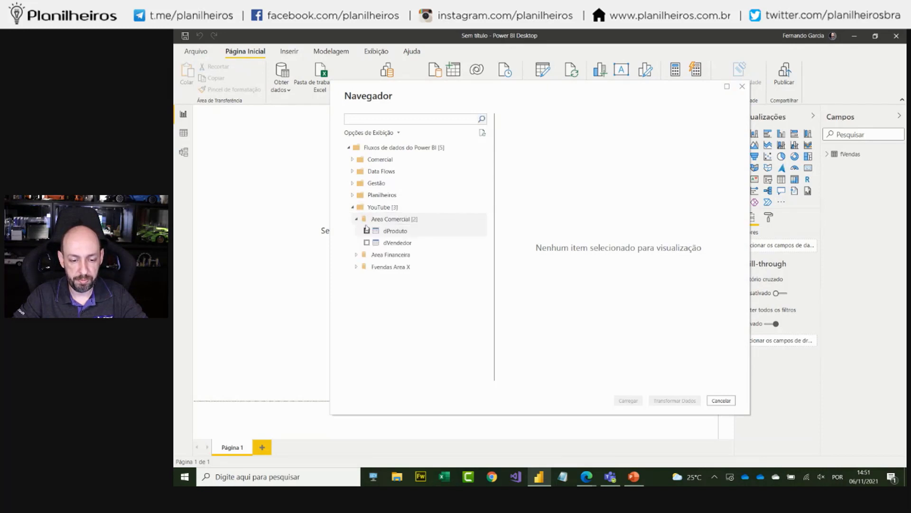
left_click(367, 230)
left_click(367, 243)
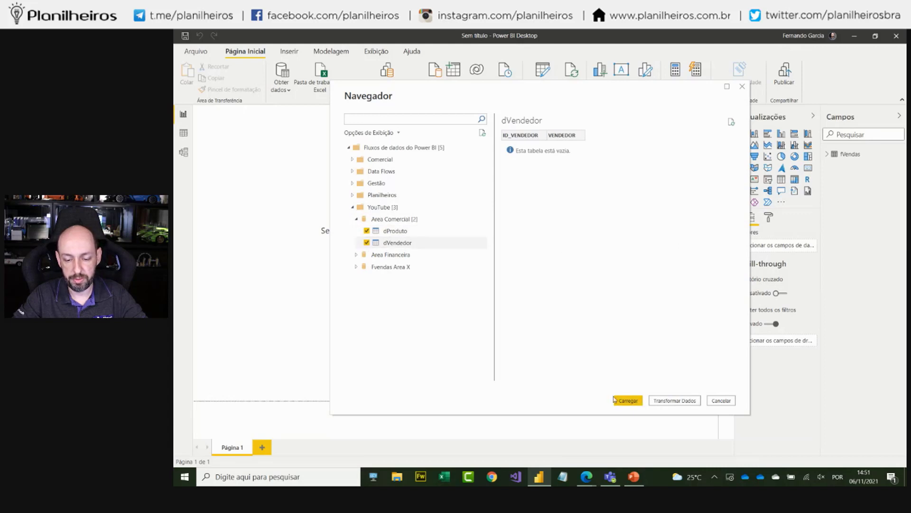
left_click(627, 401)
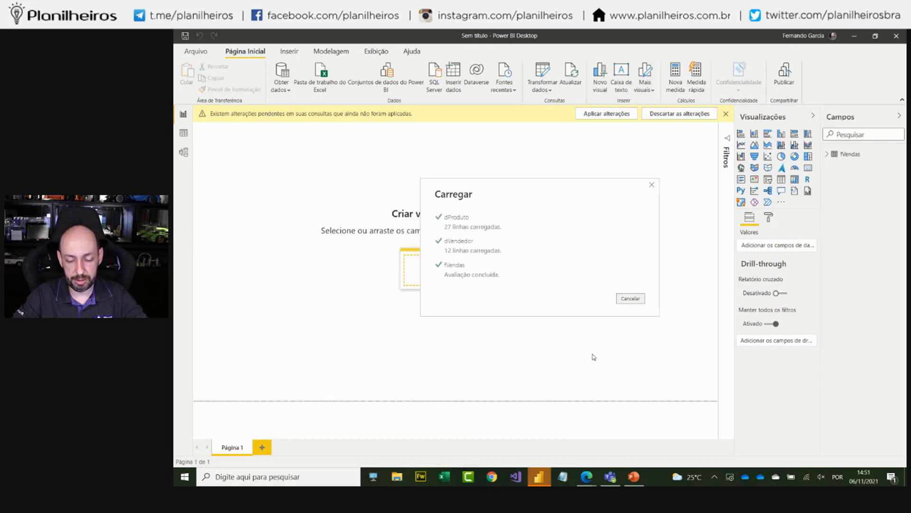
Rearrange the model diagram, placing dVendedor below fVendas and lowering dProduto beside it so the relationships are readable
left_click(184, 153)
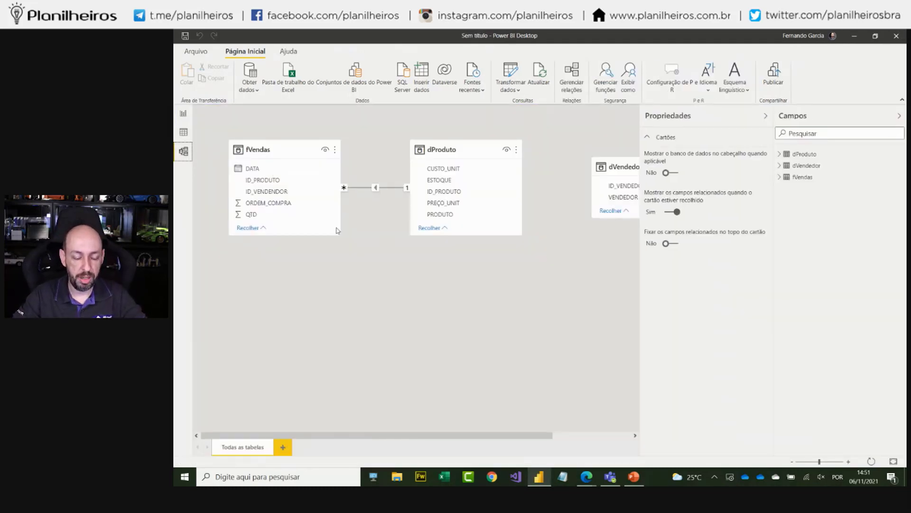
left_click_drag(613, 167, 273, 192)
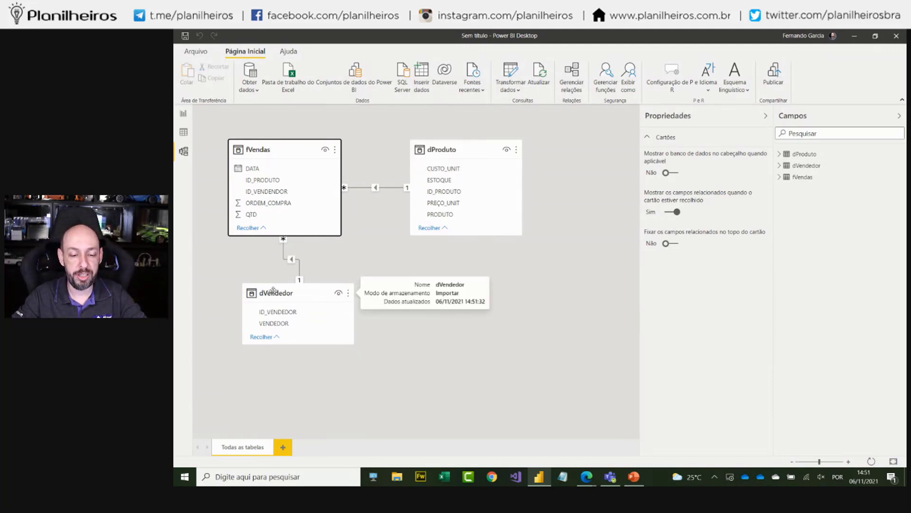
left_click_drag(273, 290, 355, 314)
left_click_drag(470, 149, 492, 185)
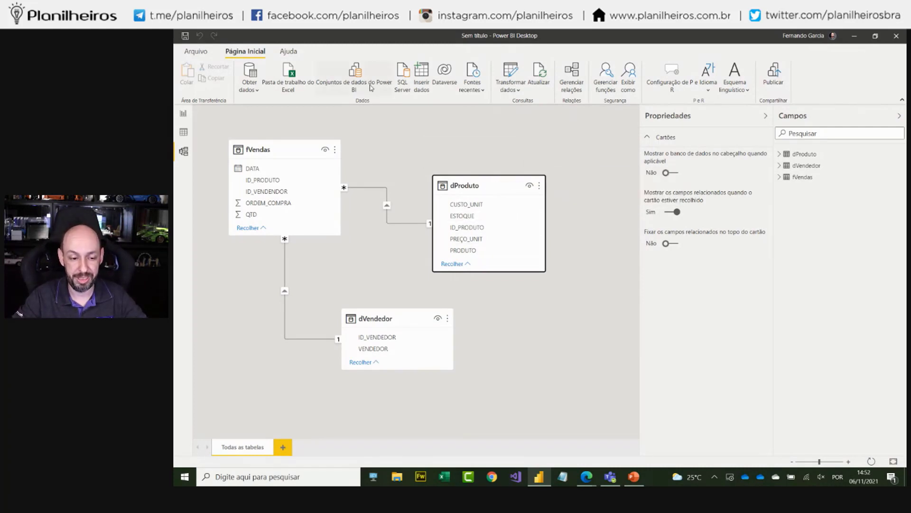
Return to the report page and create the measure Qtde Vendas = COUNTROWS(fVendas) in the fVendas table
left_click(184, 113)
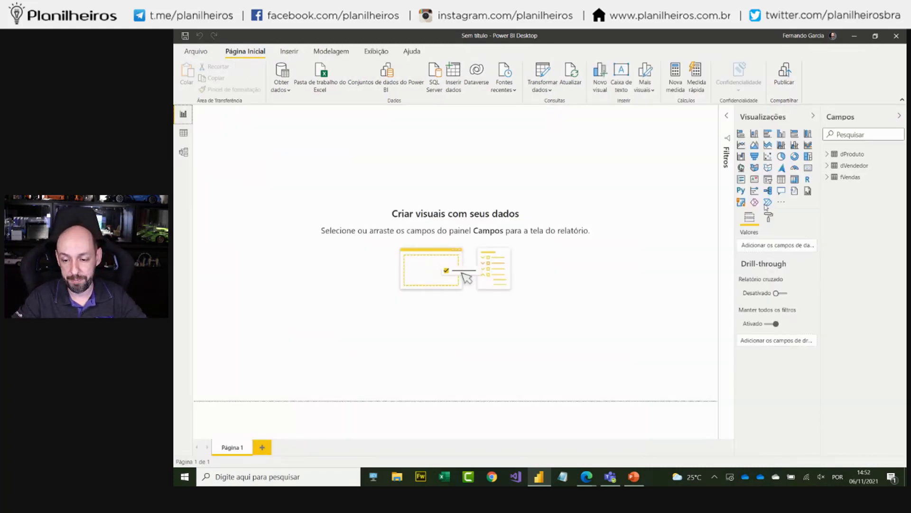
left_click(828, 177)
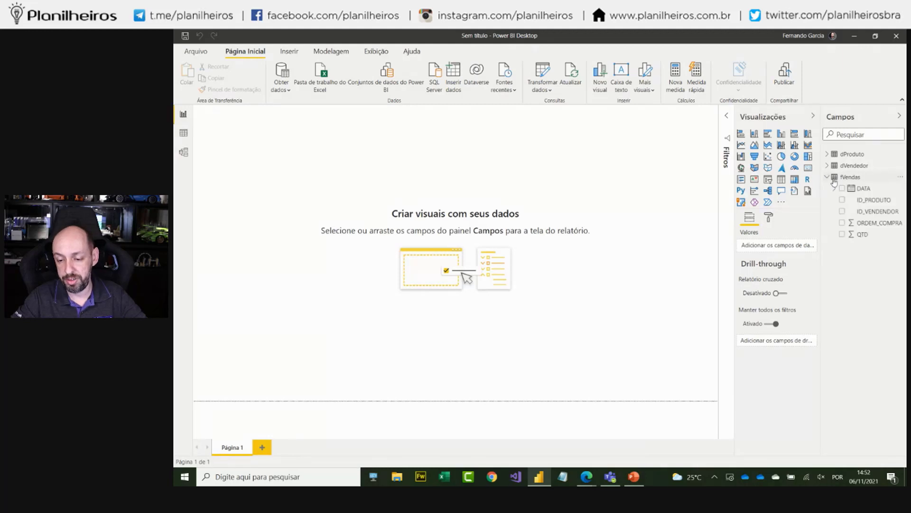
right_click(847, 180)
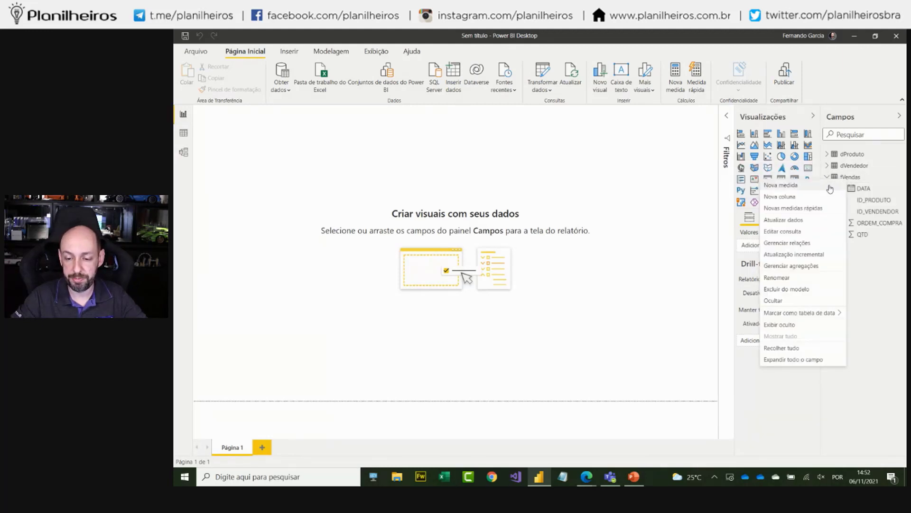
key("Escape")
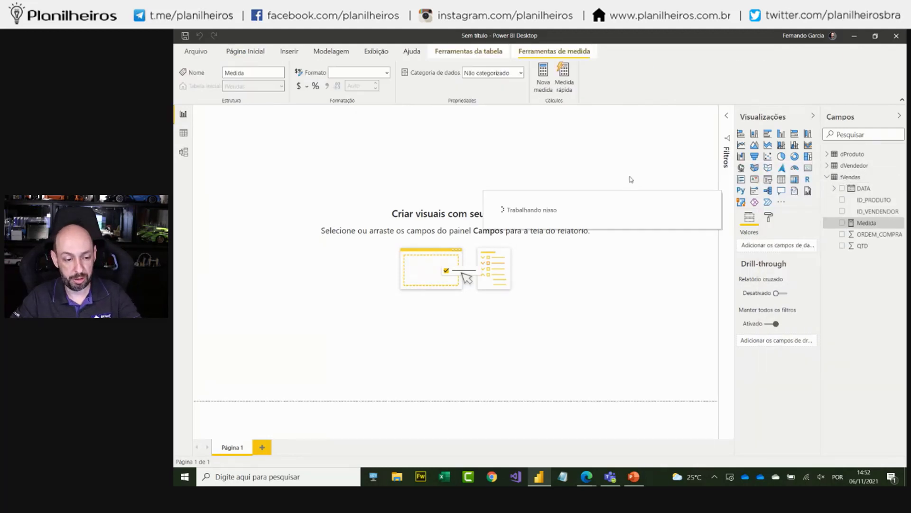
type("Qtde")
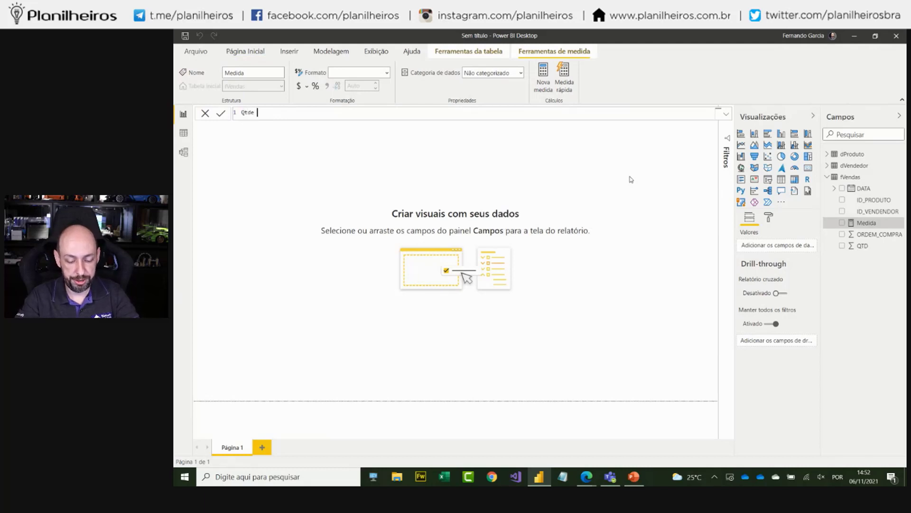
type(" Vendas = c")
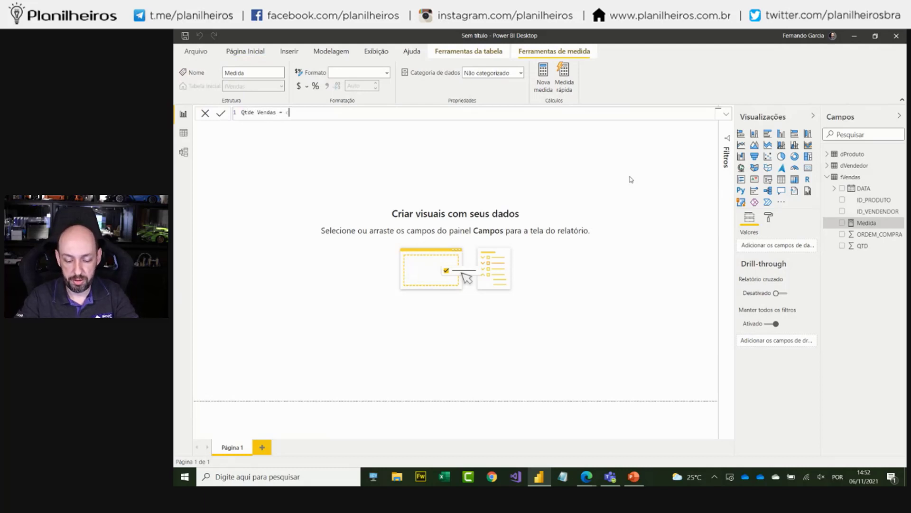
type("ount")
key("Down")
key("Down")
key("Down")
key("Down")
key("Tab")
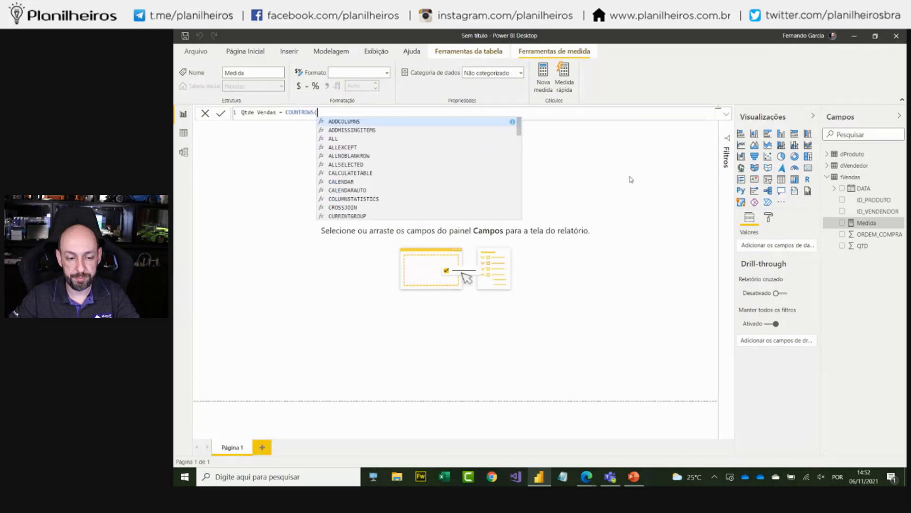
type("fVendas")
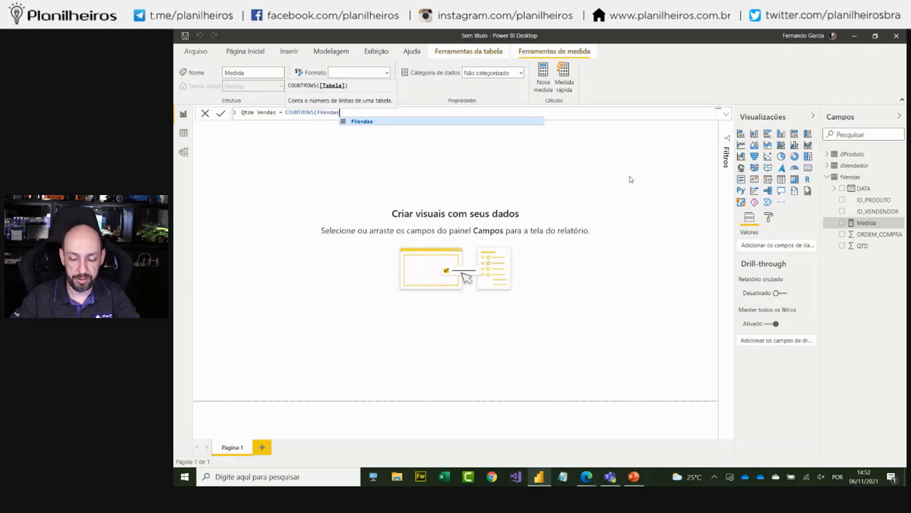
type(")")
key("Return")
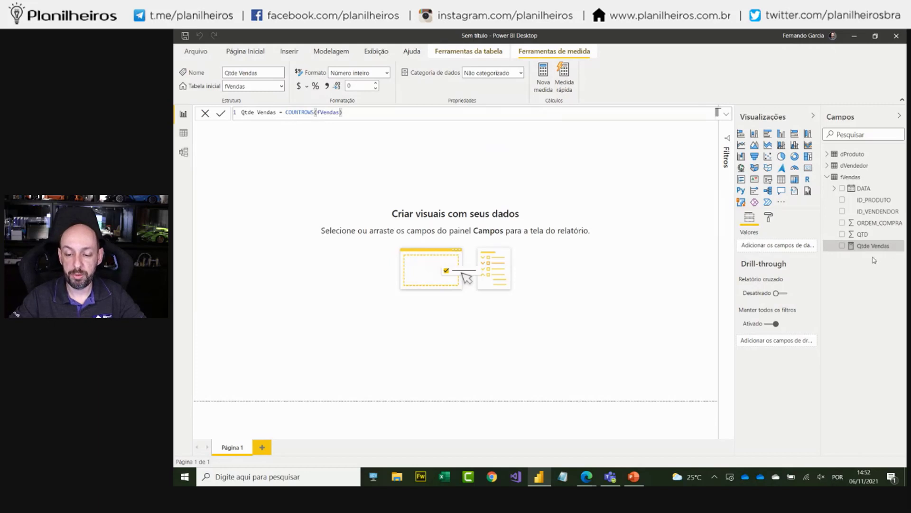
Add Qtde Vendas to the upper right of the report page as a card visual and shrink it
left_click_drag(872, 245, 622, 176)
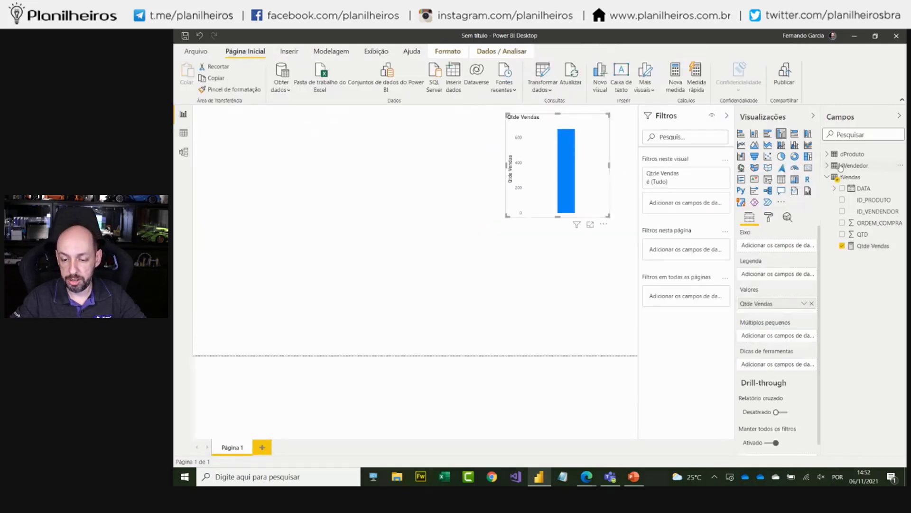
left_click(808, 168)
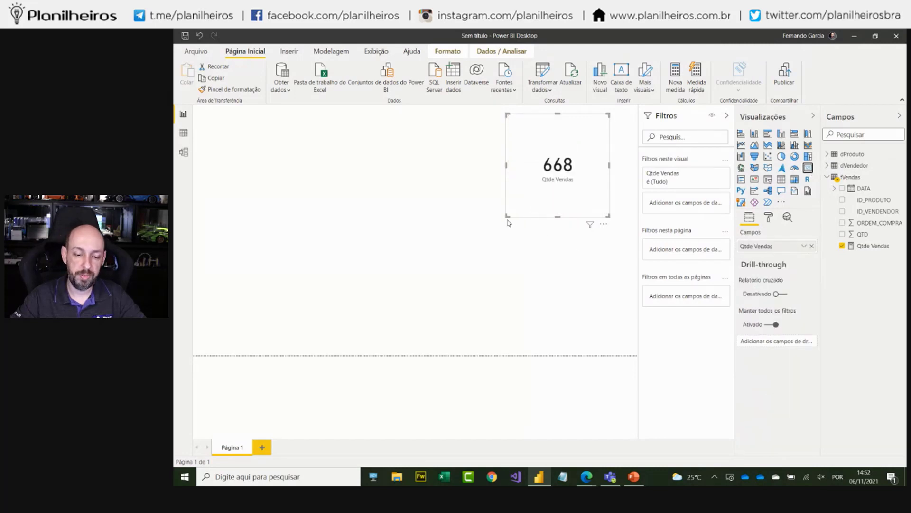
left_click_drag(507, 216, 531, 180)
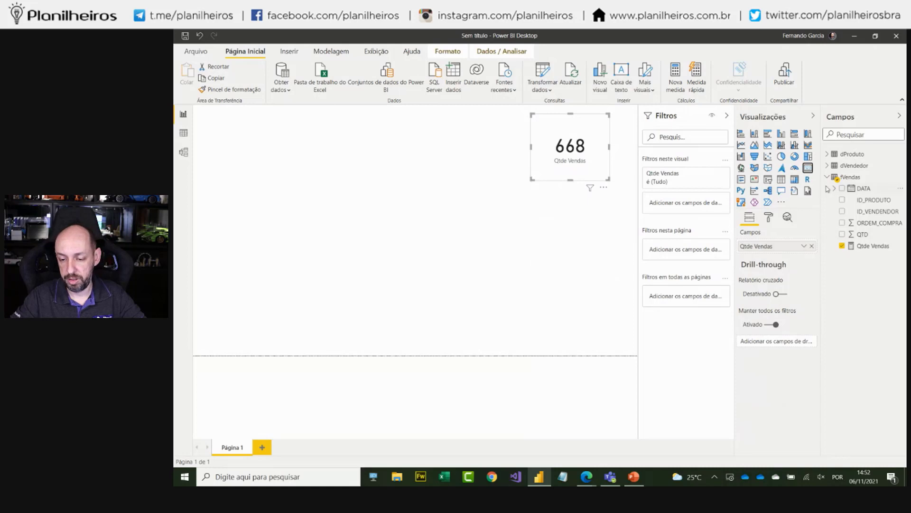
Add a column chart of Qtde Vendas by PRODUTO below the card and widen it
left_click_drag(871, 246, 403, 259)
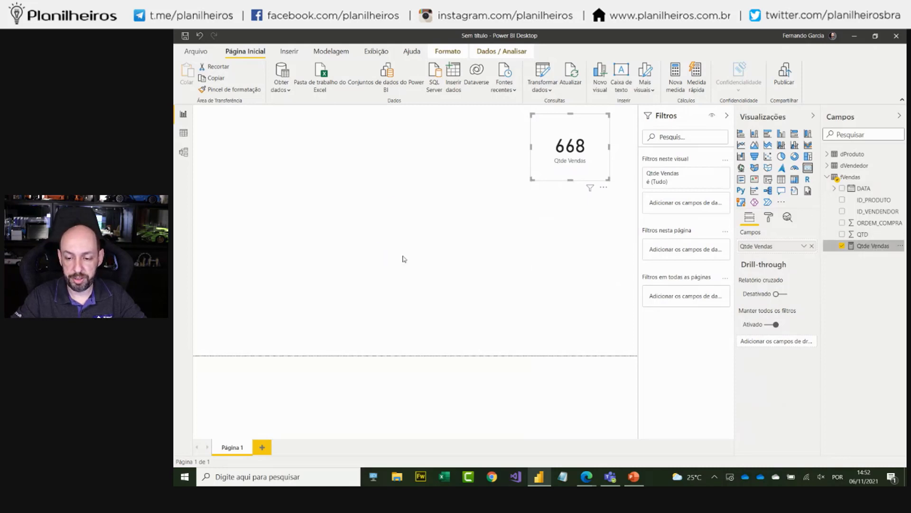
left_click(852, 154)
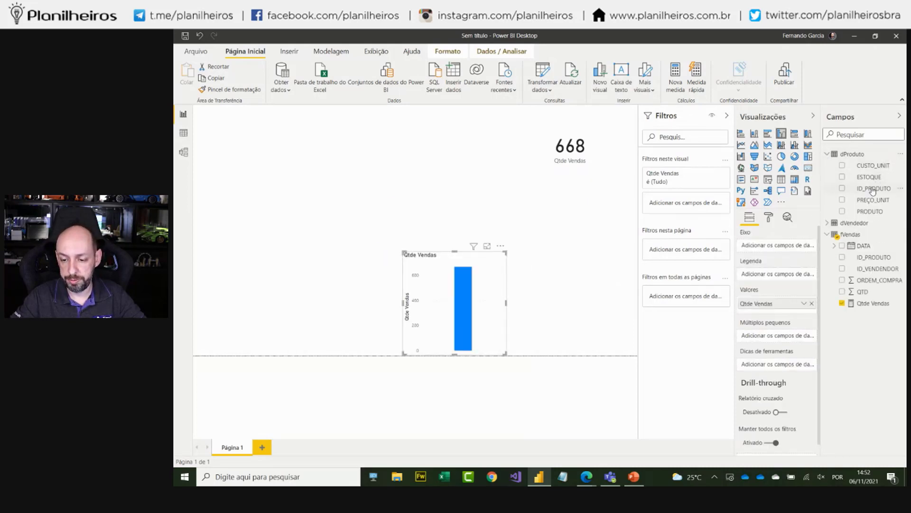
left_click_drag(871, 214, 407, 261)
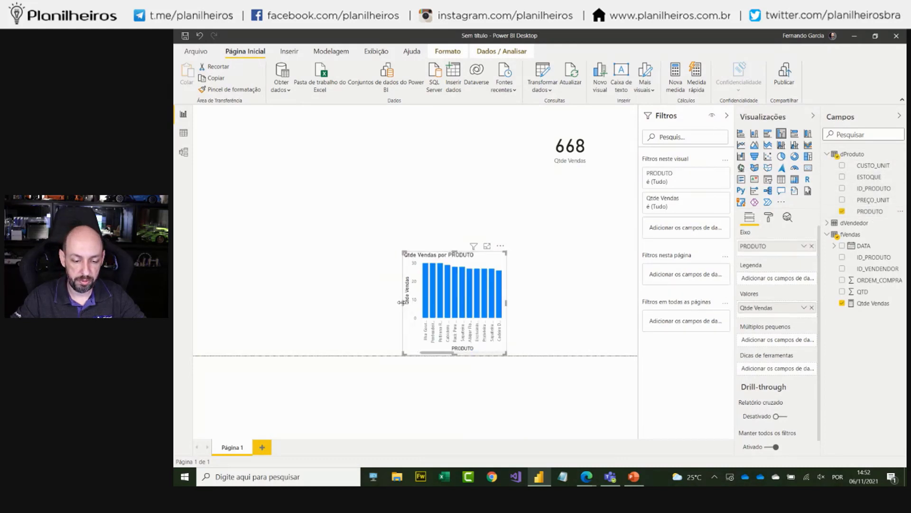
left_click_drag(401, 303, 255, 303)
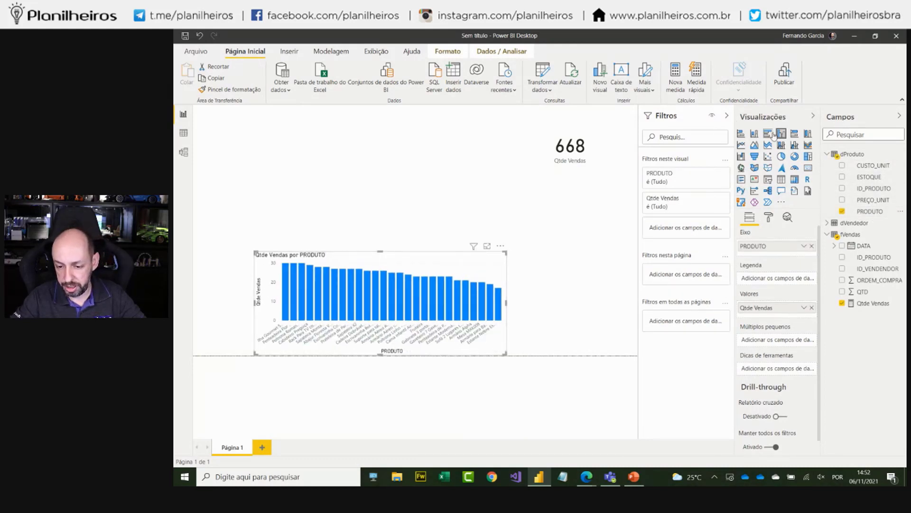
Convert the product chart to a funnel chart, enlarge it along the page's left side and deselect it
left_click(754, 157)
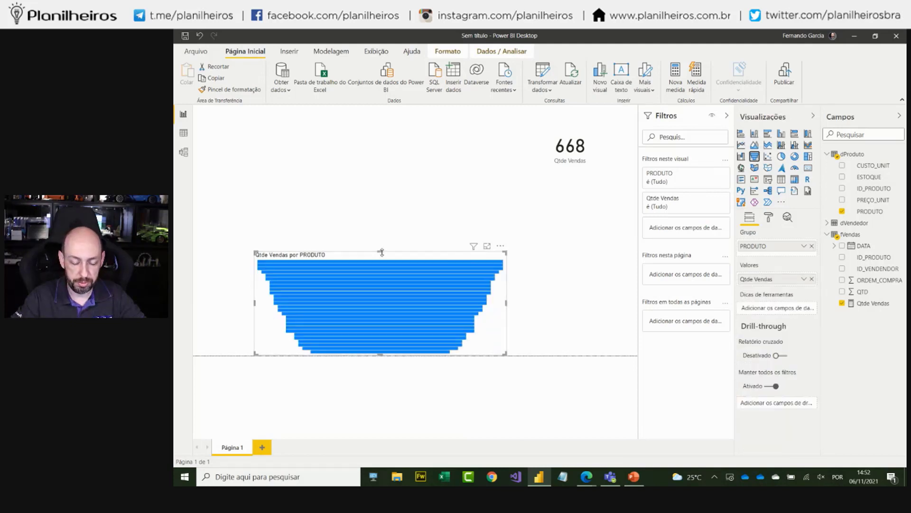
left_click_drag(382, 252, 312, 121)
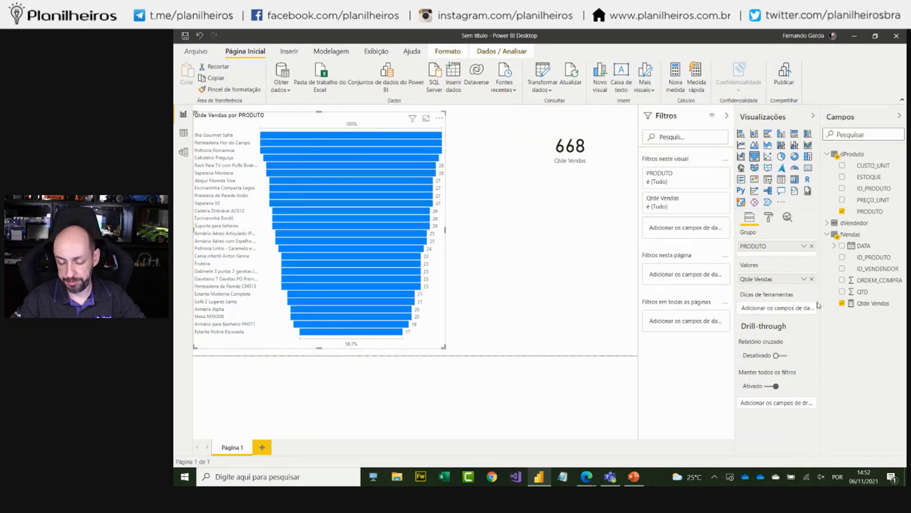
left_click(588, 306)
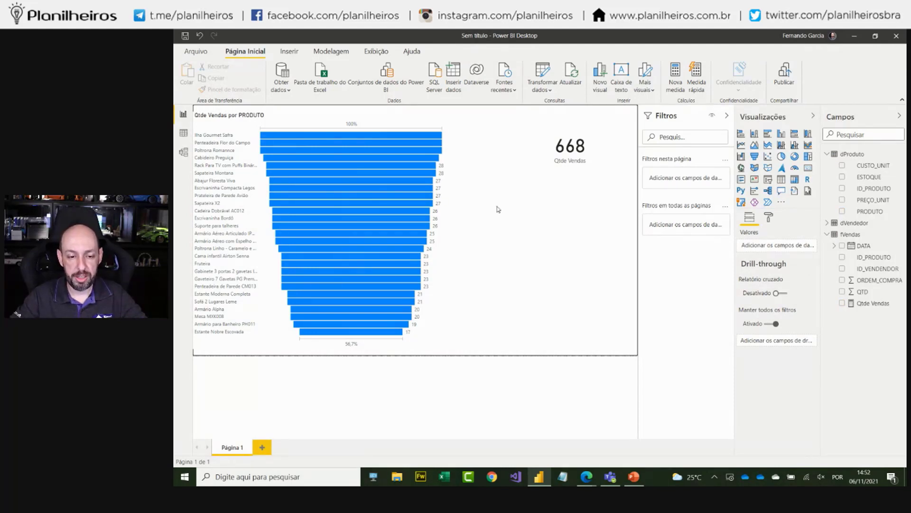
Start publishing the report and save it as Cap6.pbix in the Curso Básico Power BI - Serviço folder
left_click(788, 87)
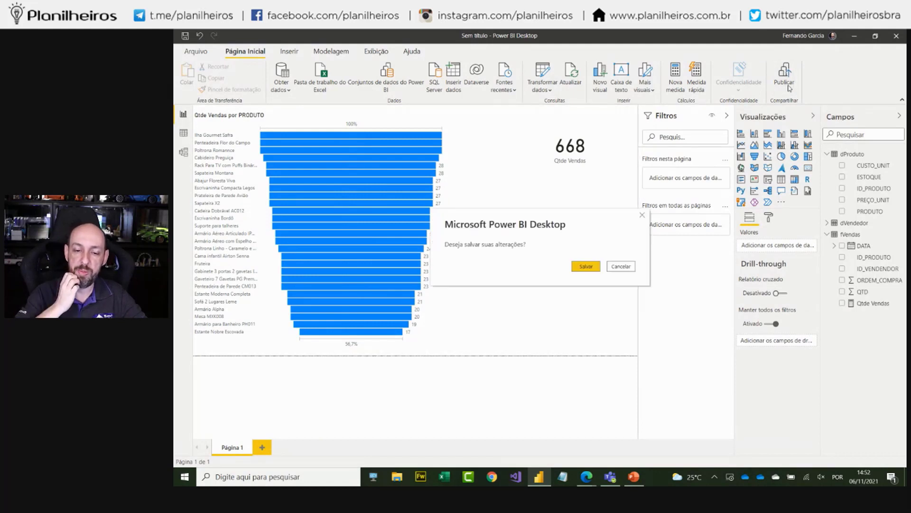
left_click(586, 267)
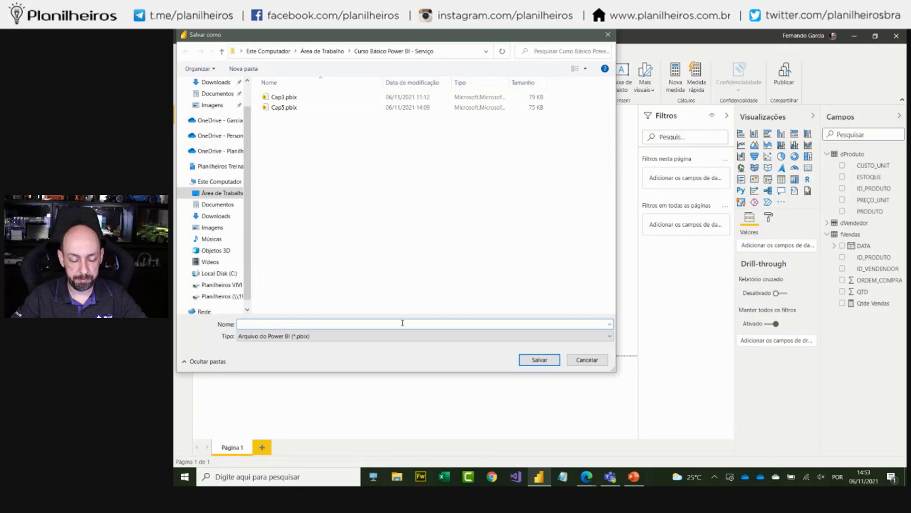
left_click(283, 108)
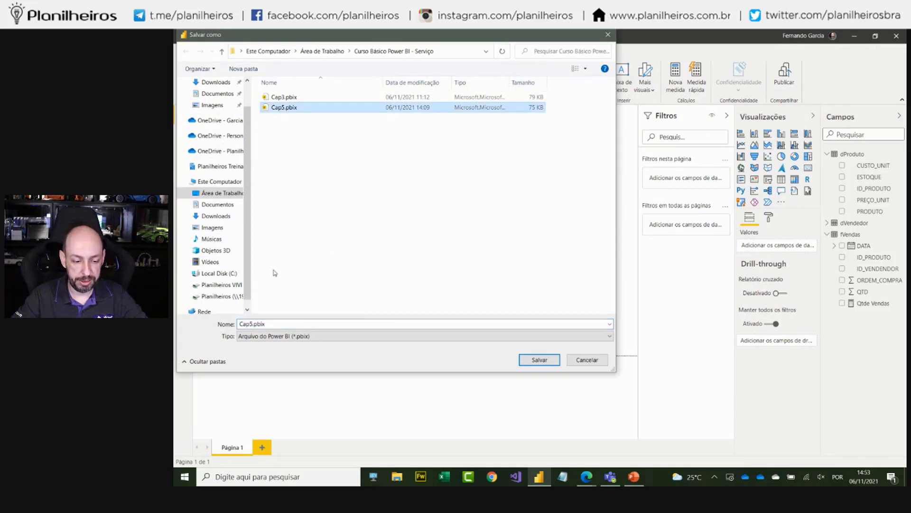
left_click(250, 325)
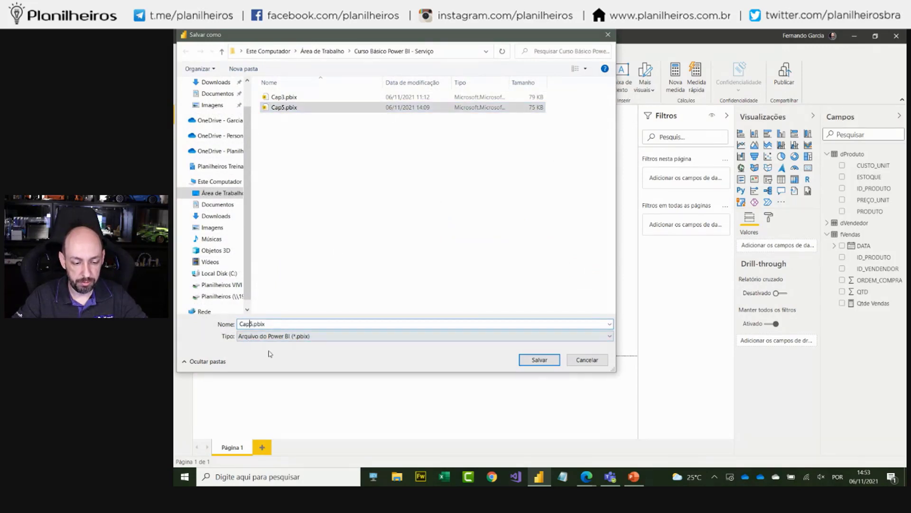
key("Delete")
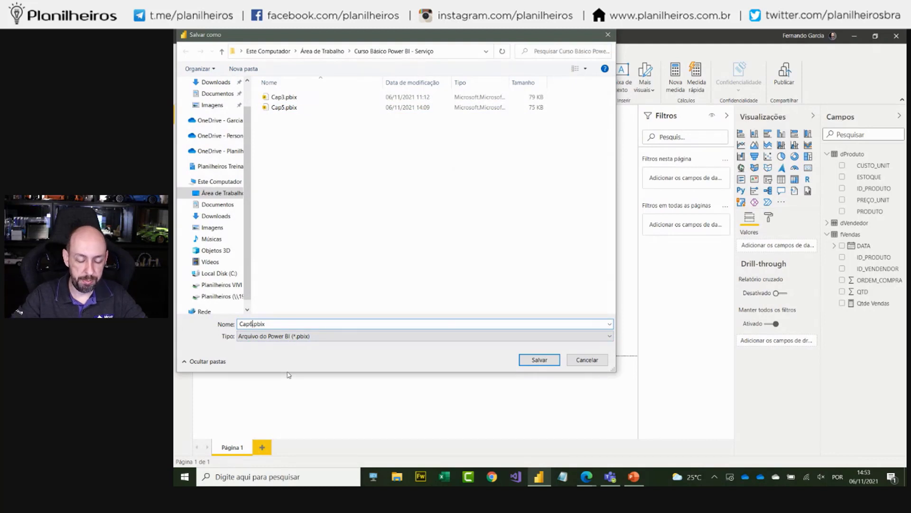
type("6")
left_click(539, 359)
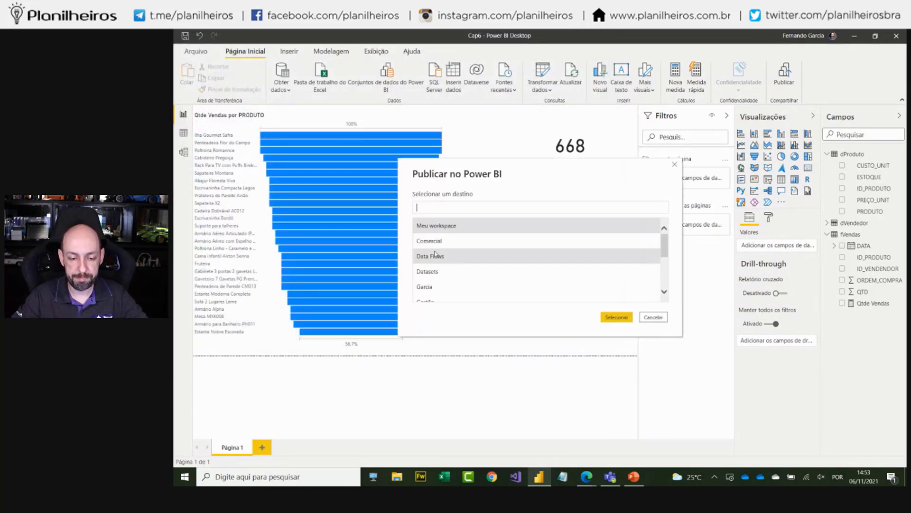
Publish the Cap6 report to the YouTube workspace and dismiss the publishing dialog
scroll(446, 300, "down", 5)
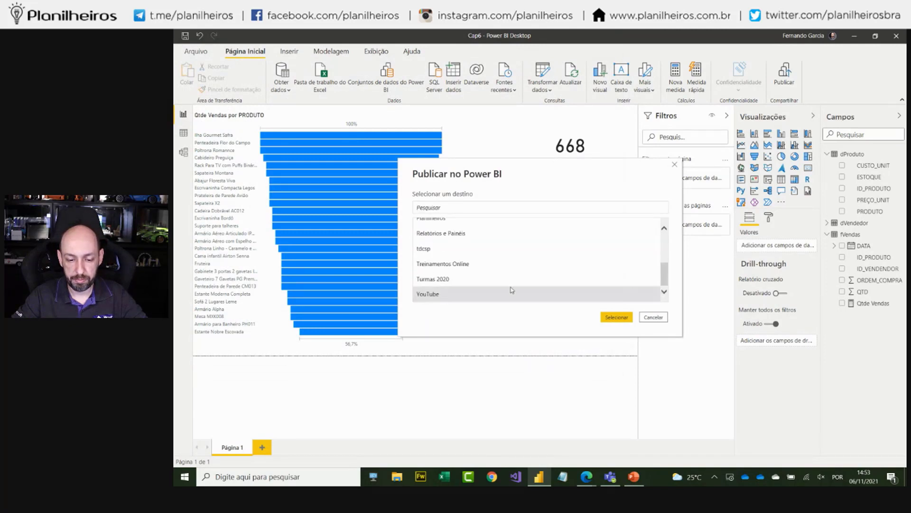
left_click(616, 317)
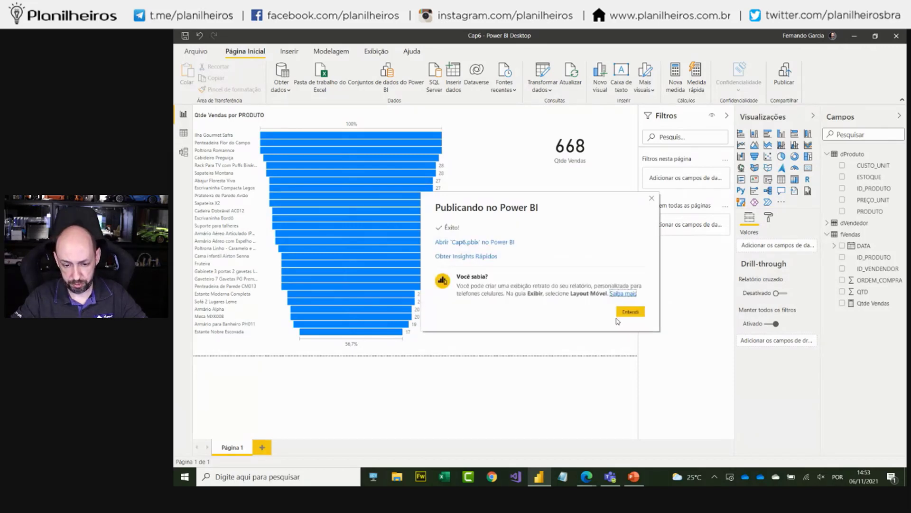
left_click(630, 312)
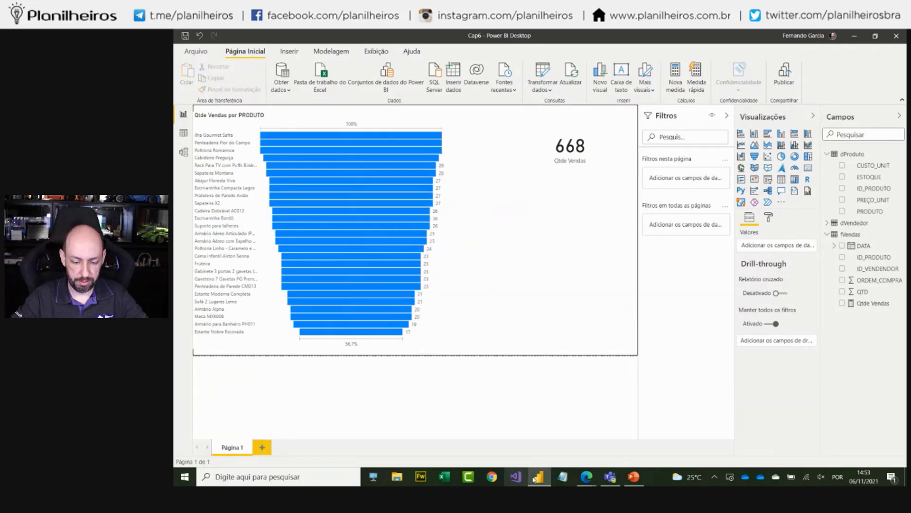
Switch to the Power BI service in the browser and display the YouTube workspace in lineage view, enlarged to 80%
mouse_move(587, 477)
left_click(519, 432)
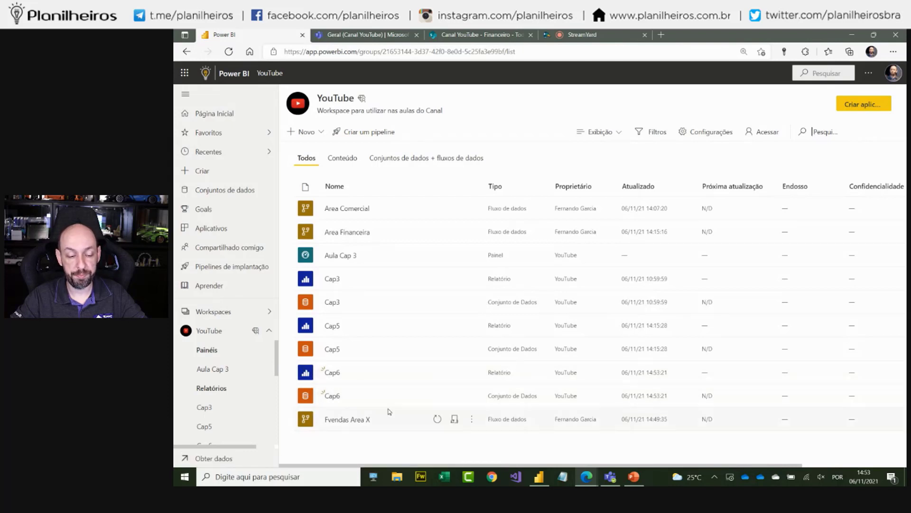
left_click(599, 132)
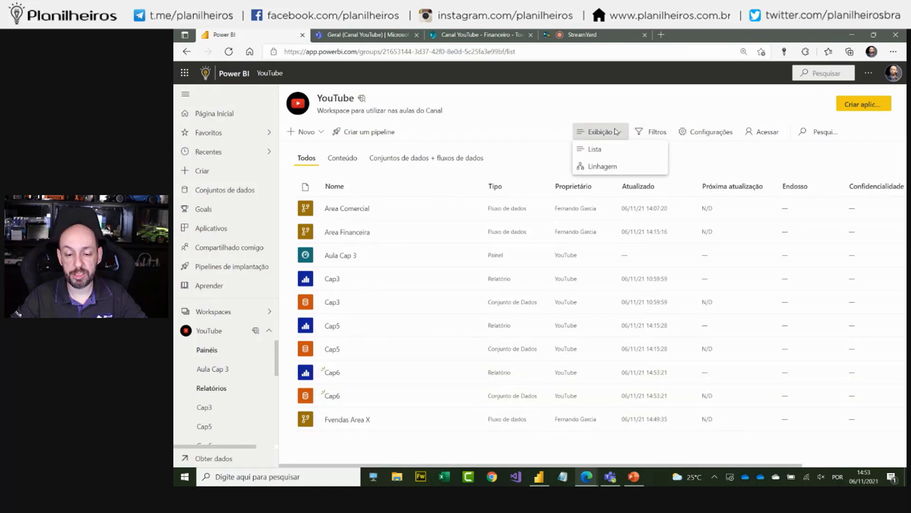
left_click(603, 167)
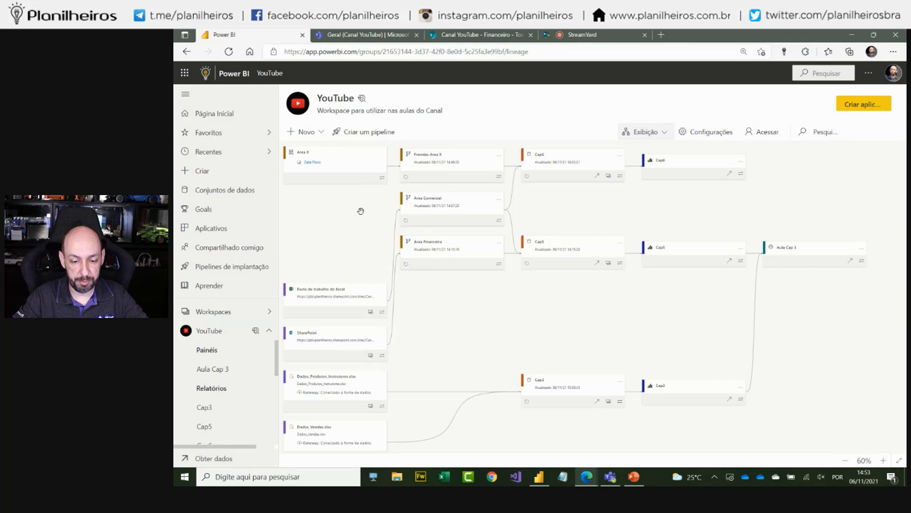
left_click_drag(361, 211, 368, 221)
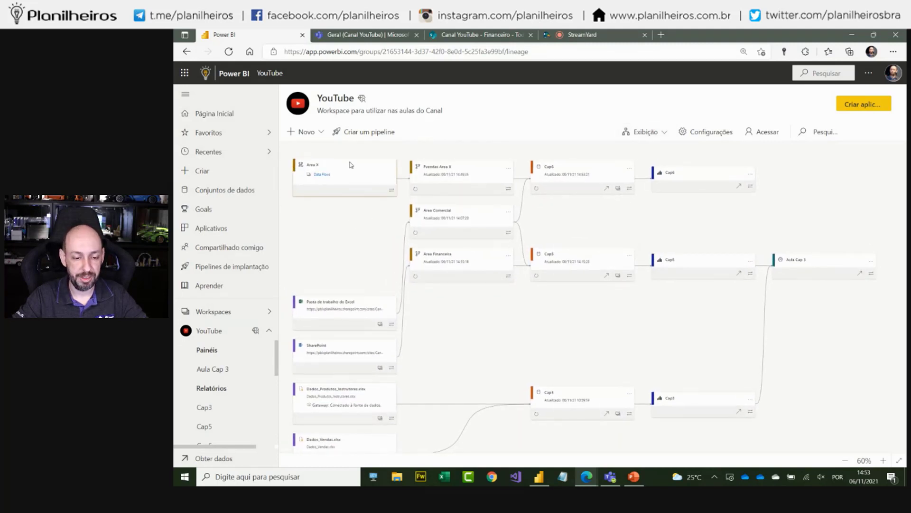
left_click(883, 462)
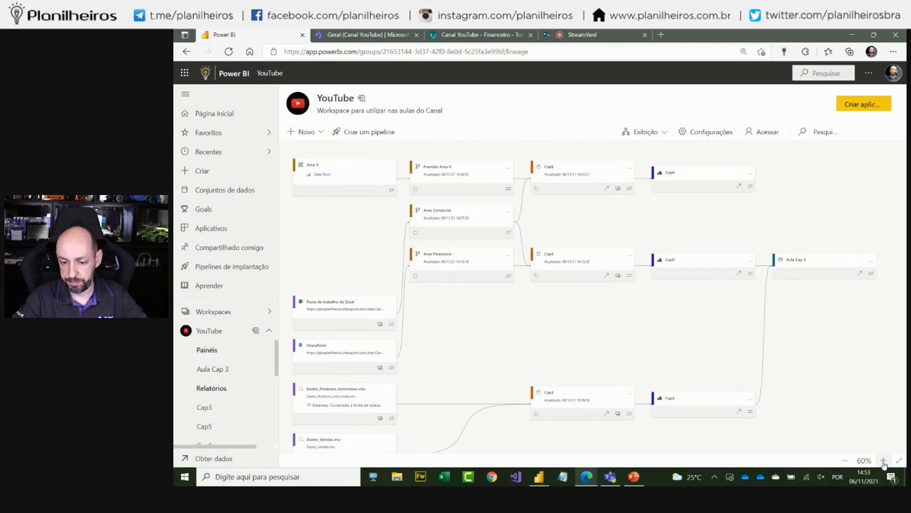
left_click(883, 461)
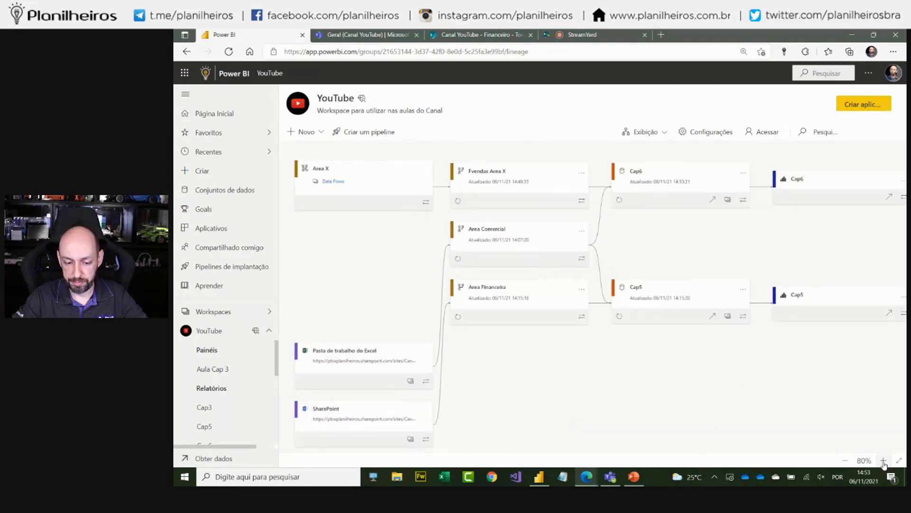
Follow the Area X dataflow's link to its source workspace Data Flows, and return to the YouTube workspace
left_click(331, 182)
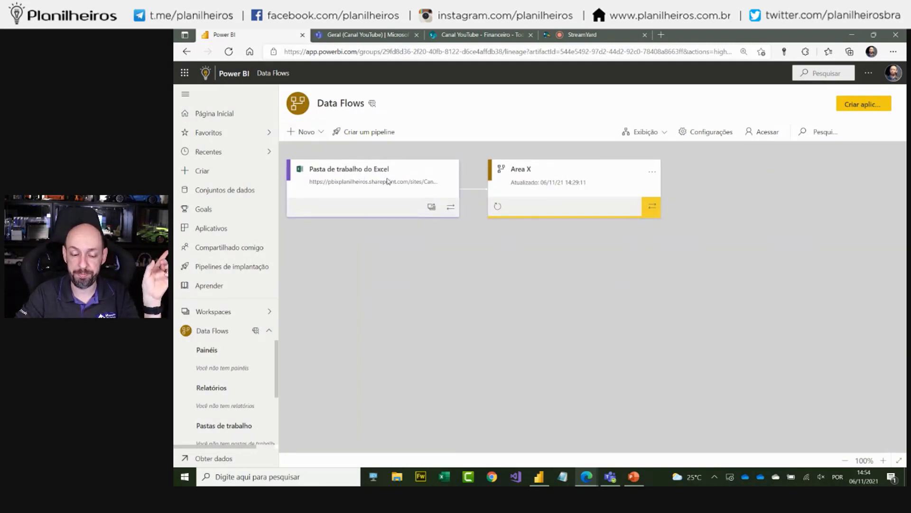
left_click(251, 312)
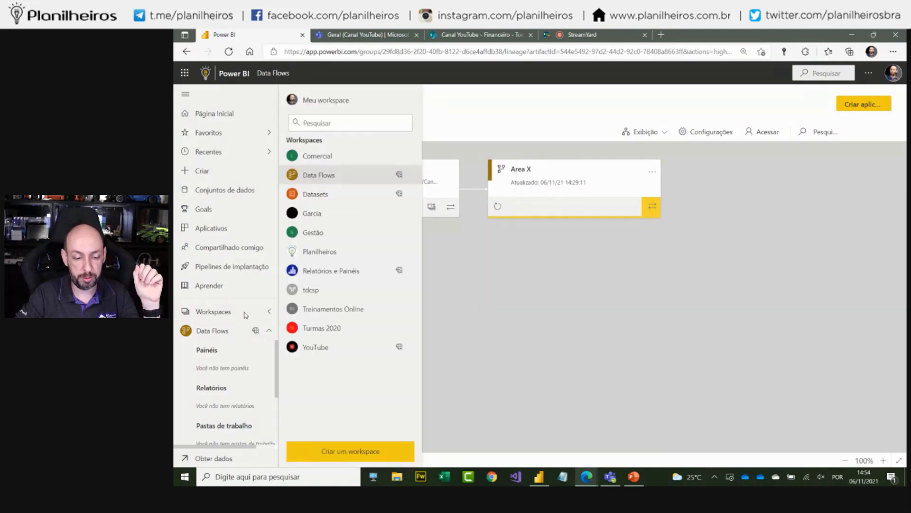
left_click(314, 348)
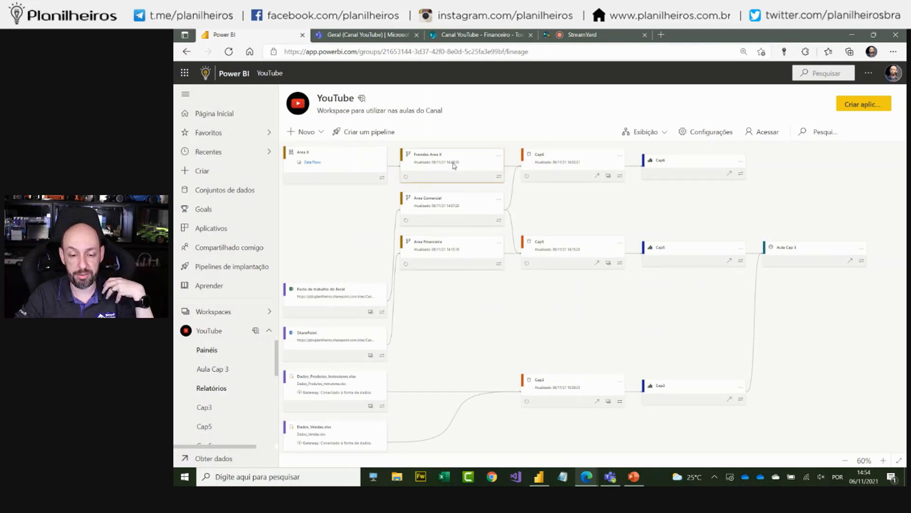
Highlight the lineage of the Area X dataflow and of the Area Comercial dataflow in turn, clearing each highlight
left_click(382, 177)
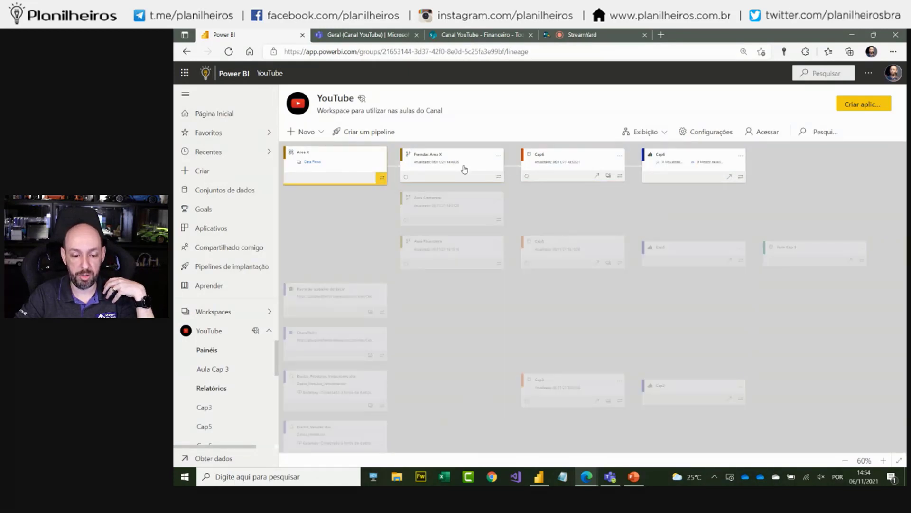
left_click(381, 177)
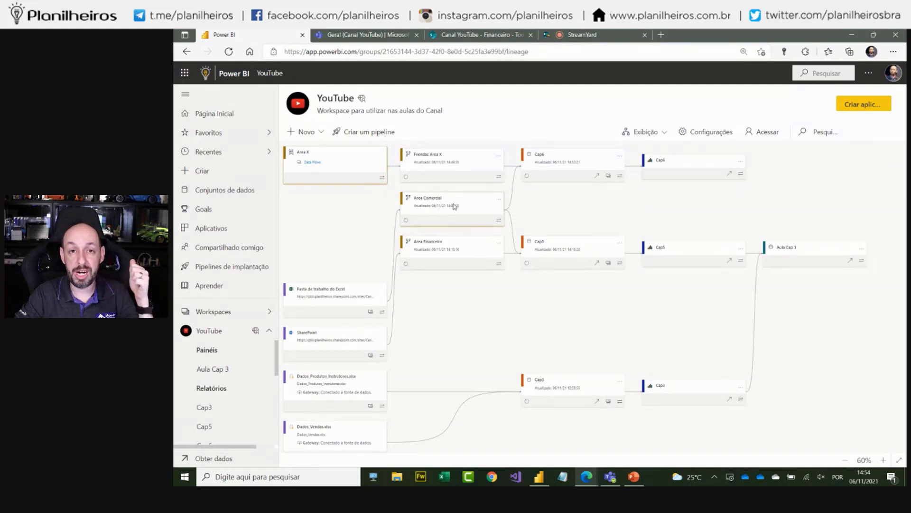
left_click(498, 223)
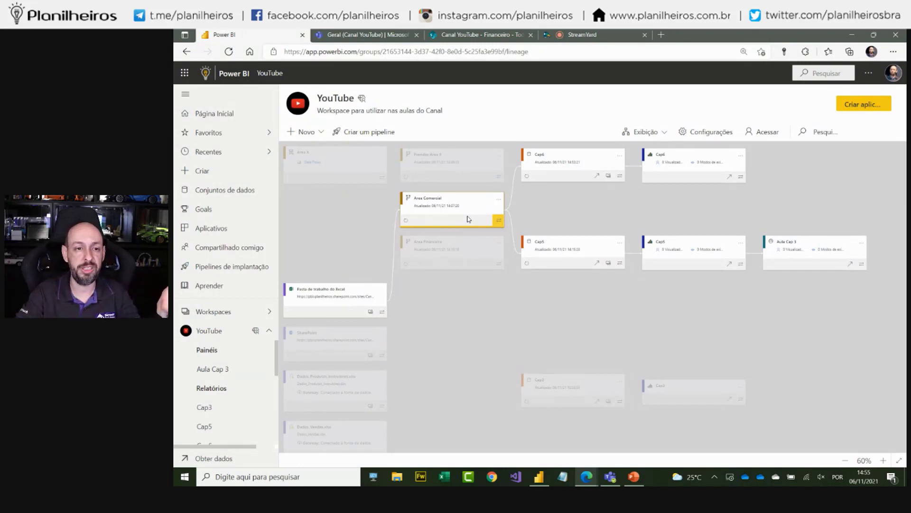
left_click(337, 254)
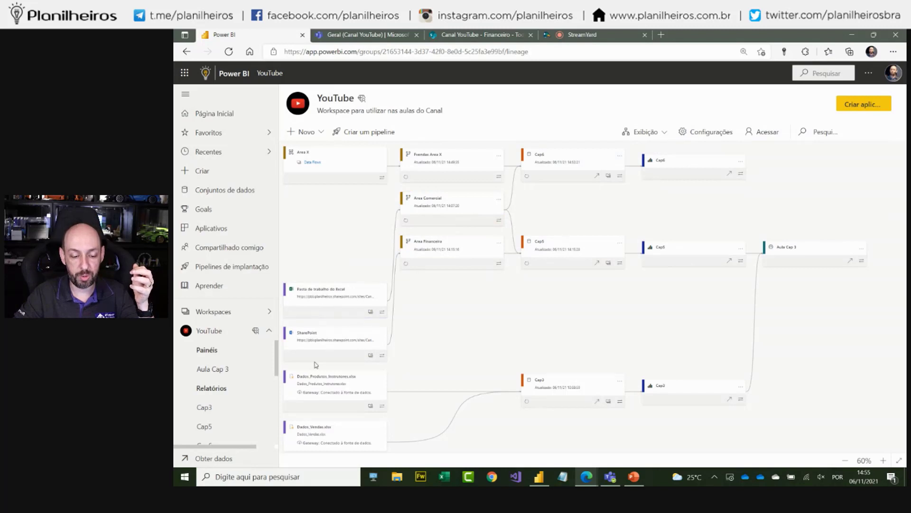